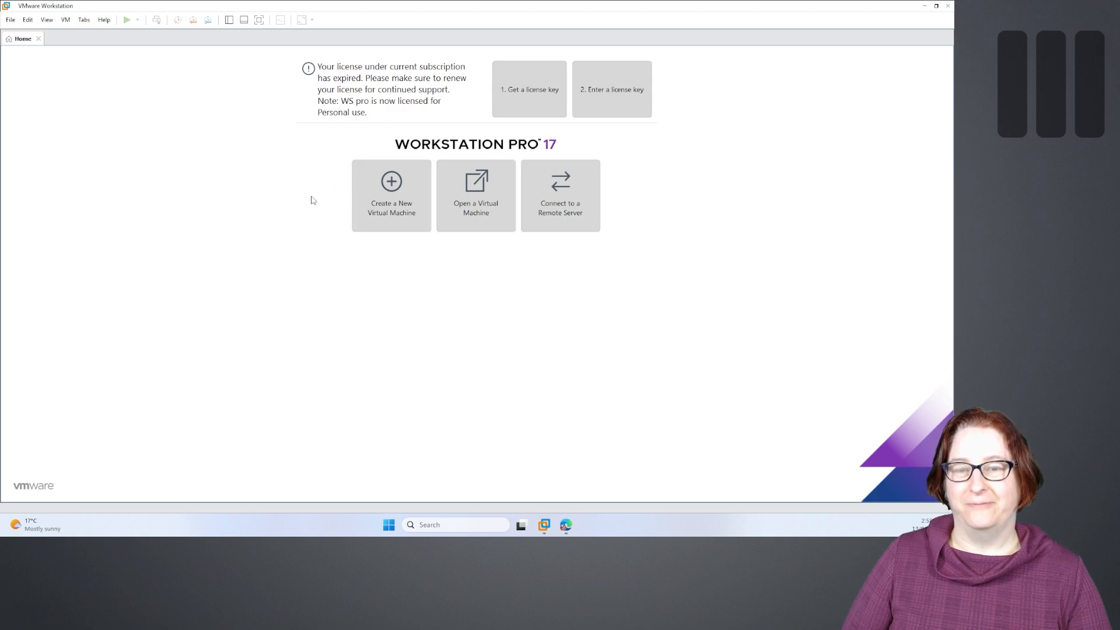
- Switch to Microsoft Edge showing VMware's blog post about free Fusion and Workstation
left_click(564, 534)
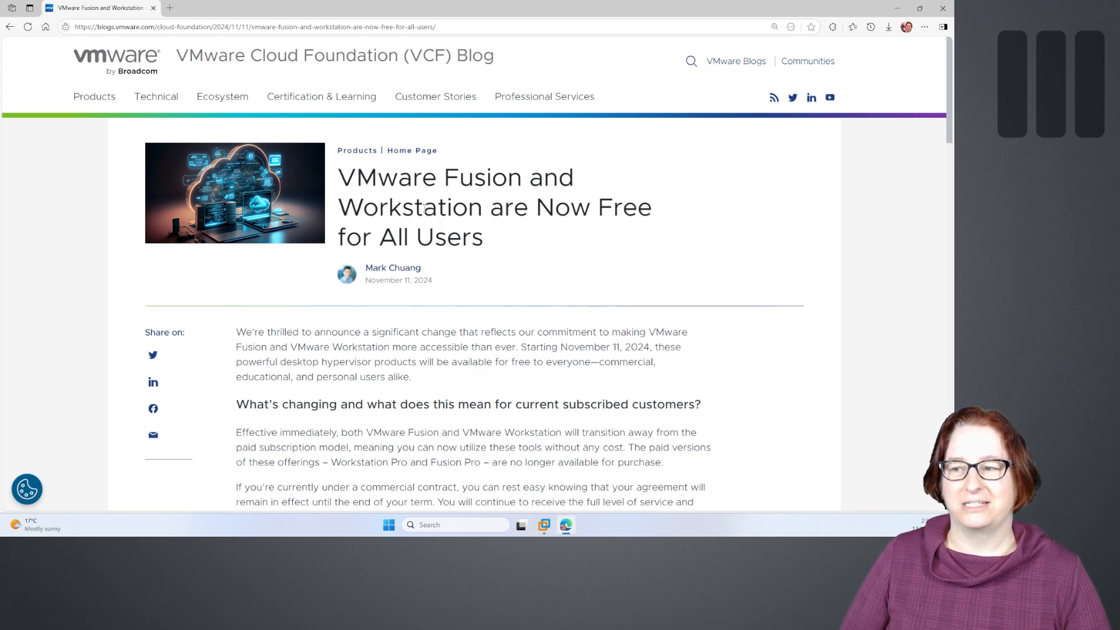
- Highlight 'Fusion' in the blog post title to point it out, then clear the selection
left_click_drag(445, 177, 524, 178)
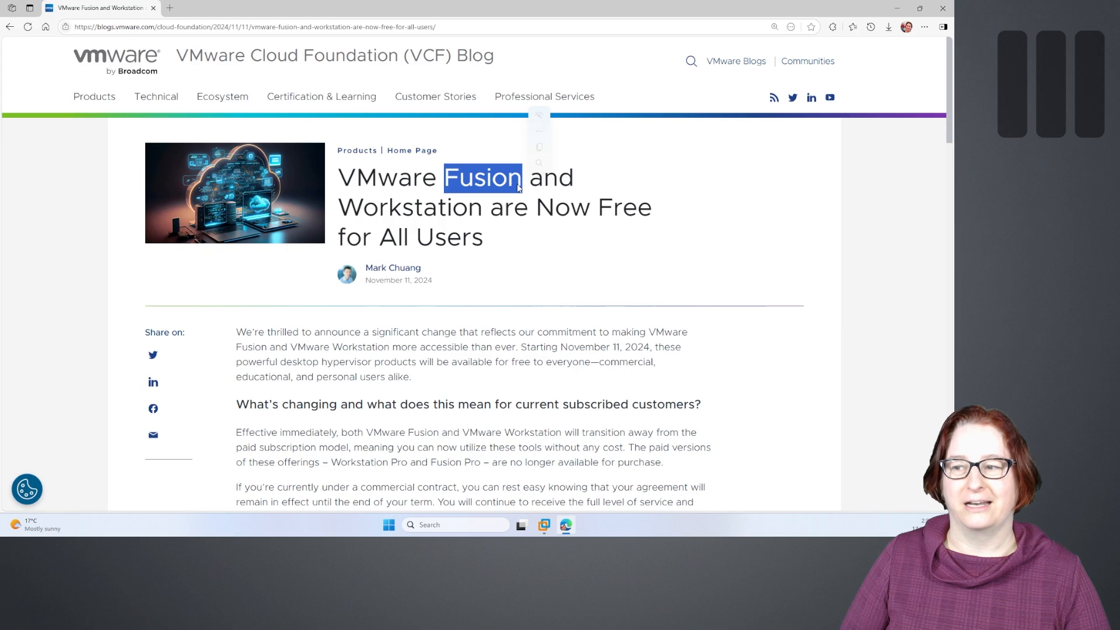
left_click(445, 174)
left_click_drag(445, 174, 523, 178)
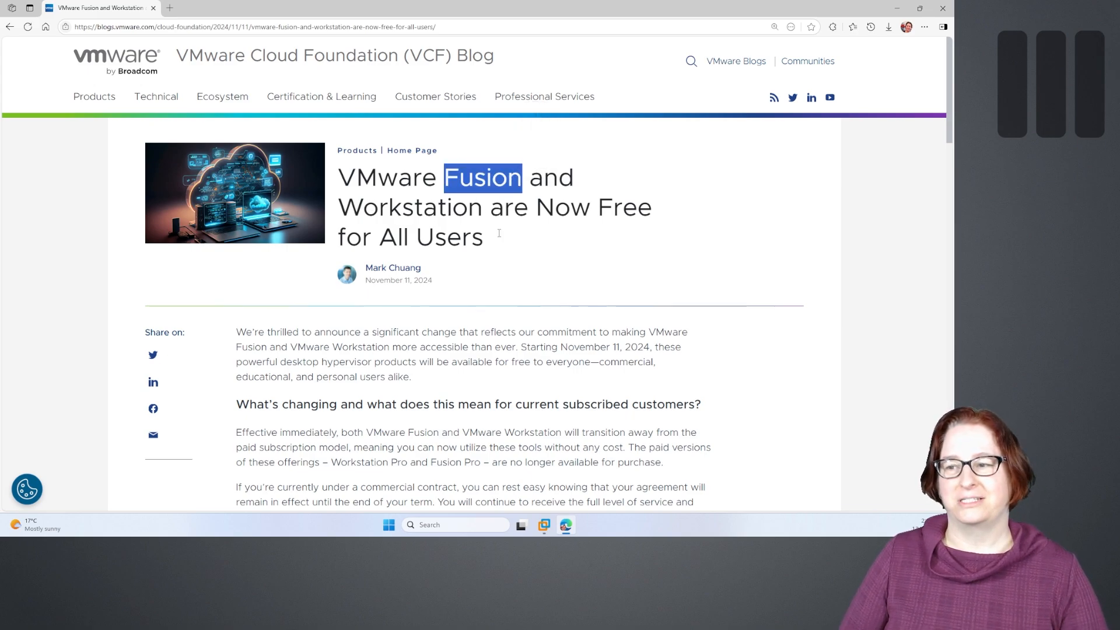
left_click(490, 217)
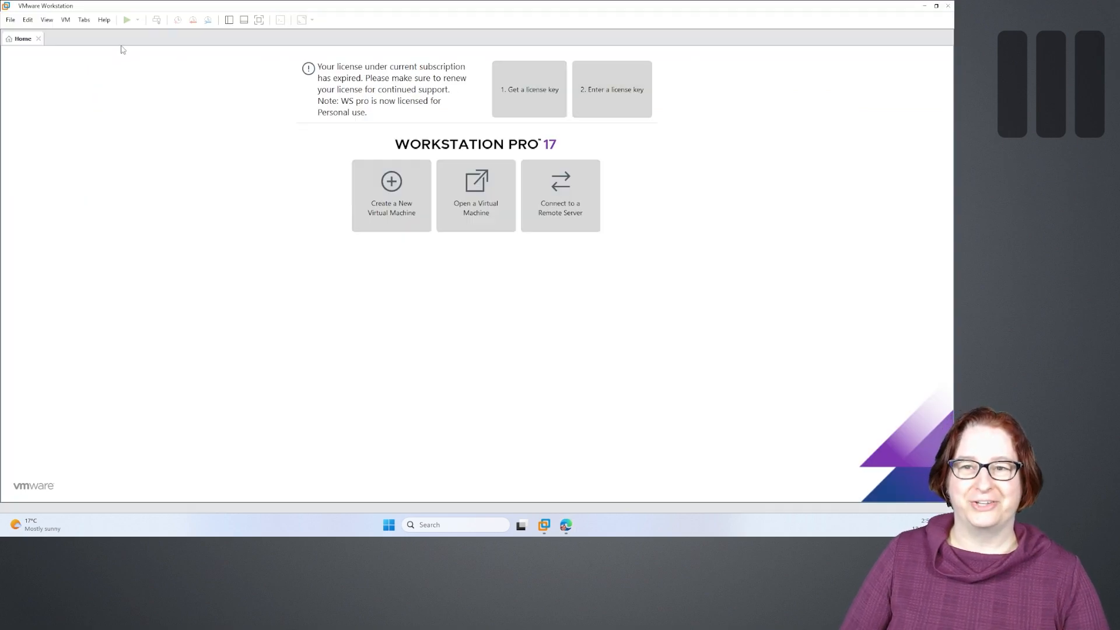
- Begin a Custom (advanced) new virtual machine with Workstation 17.5 or later compatibility
left_click(364, 181)
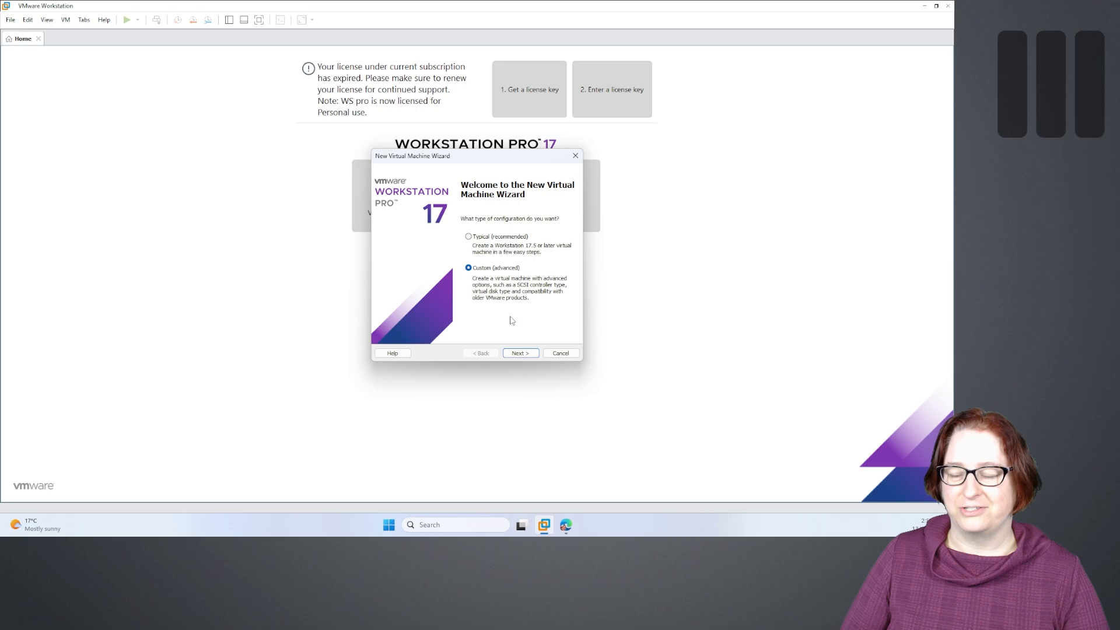
left_click(520, 353)
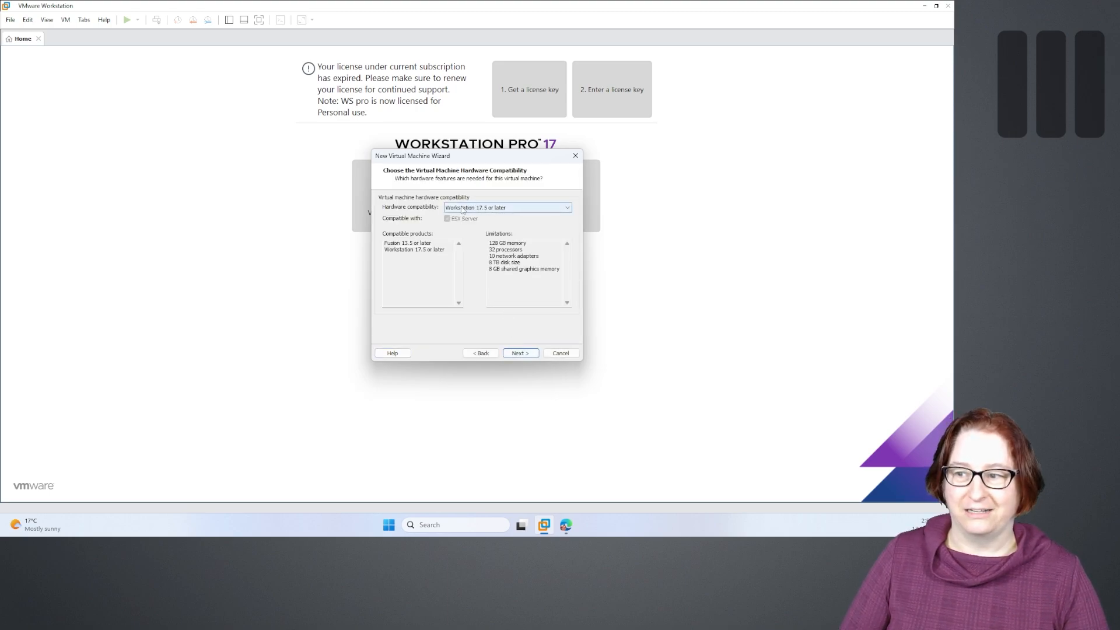
left_click(519, 353)
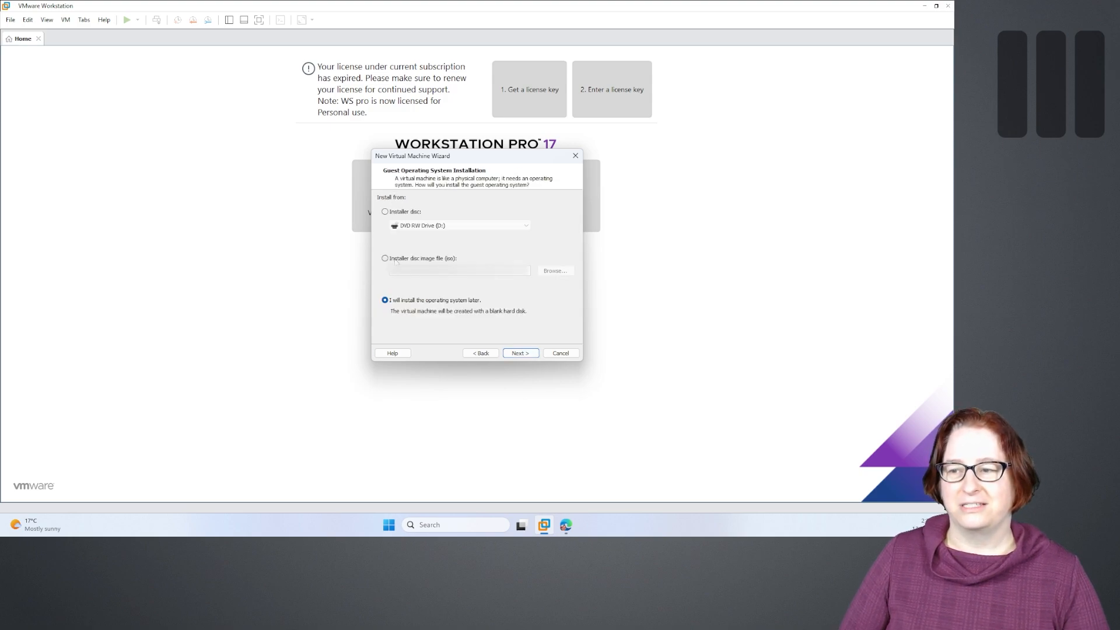
- Use the Windows 11 24H2 ISO as the installer disc image, detected as Windows 11 x64
left_click(397, 259)
left_click(554, 270)
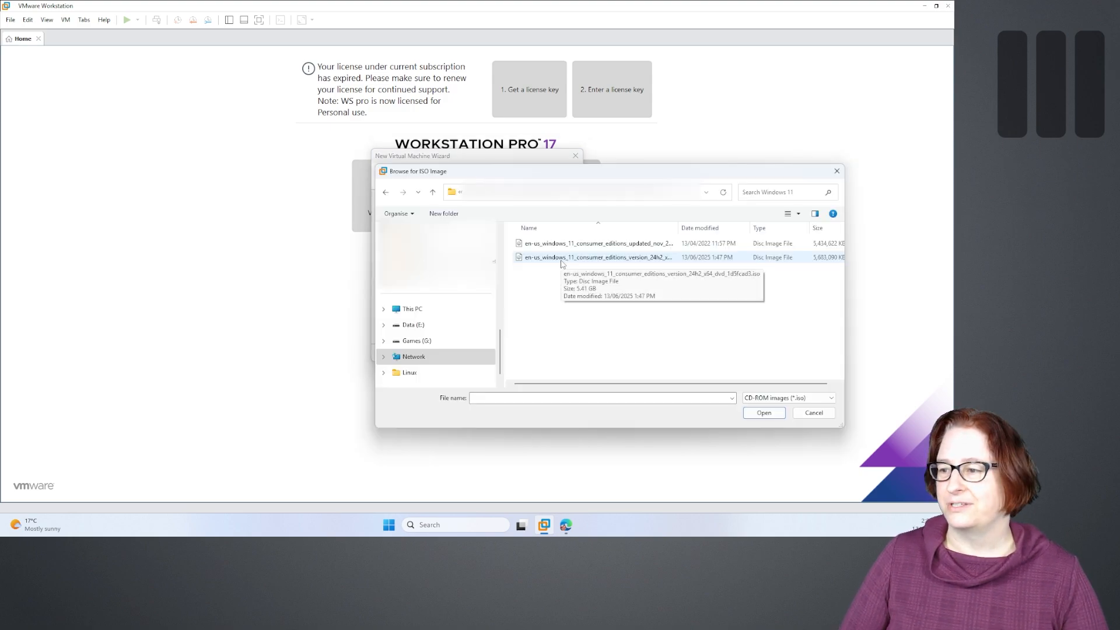
double_click(561, 261)
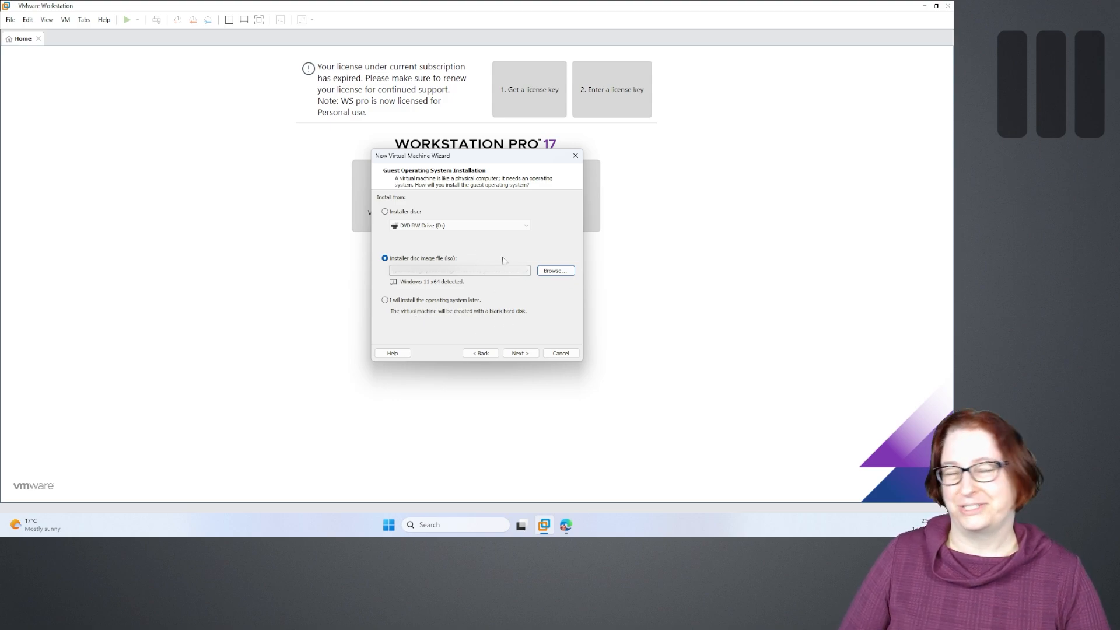
left_click(520, 353)
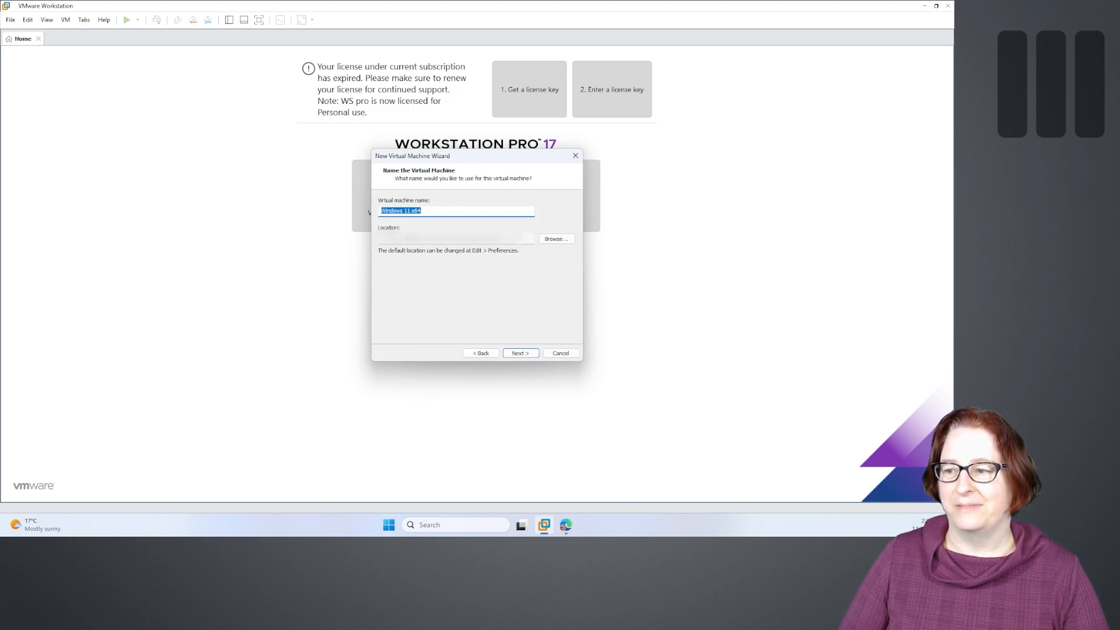
- Accept the VM name Windows 11 x64 and the default location
left_click(517, 354)
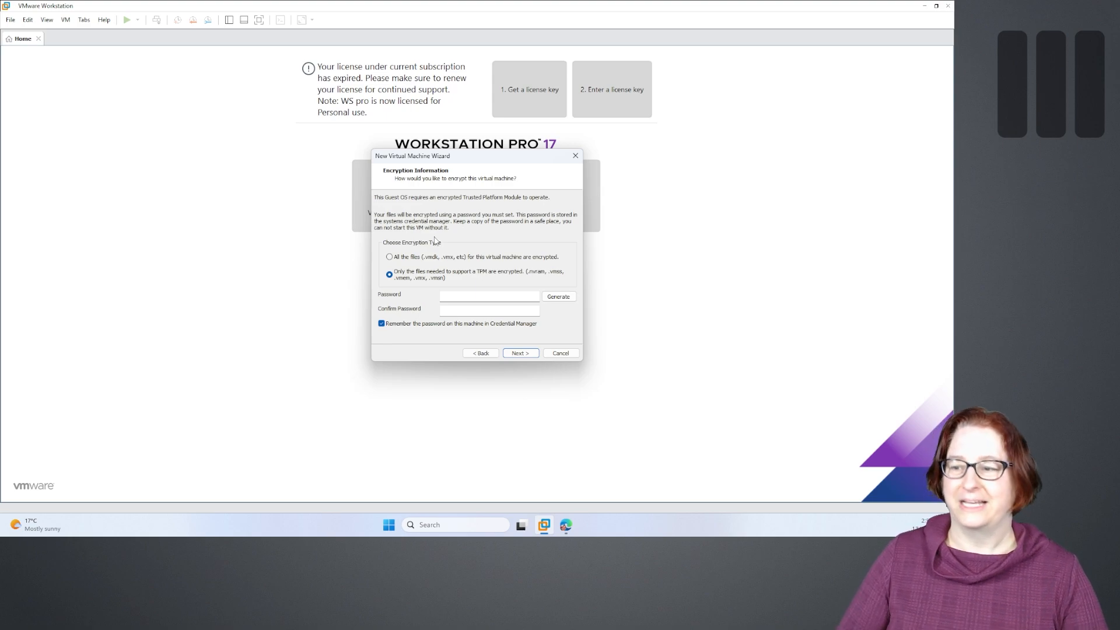
- Encrypt only the TPM files, entering and confirming the encryption password
left_click(479, 297)
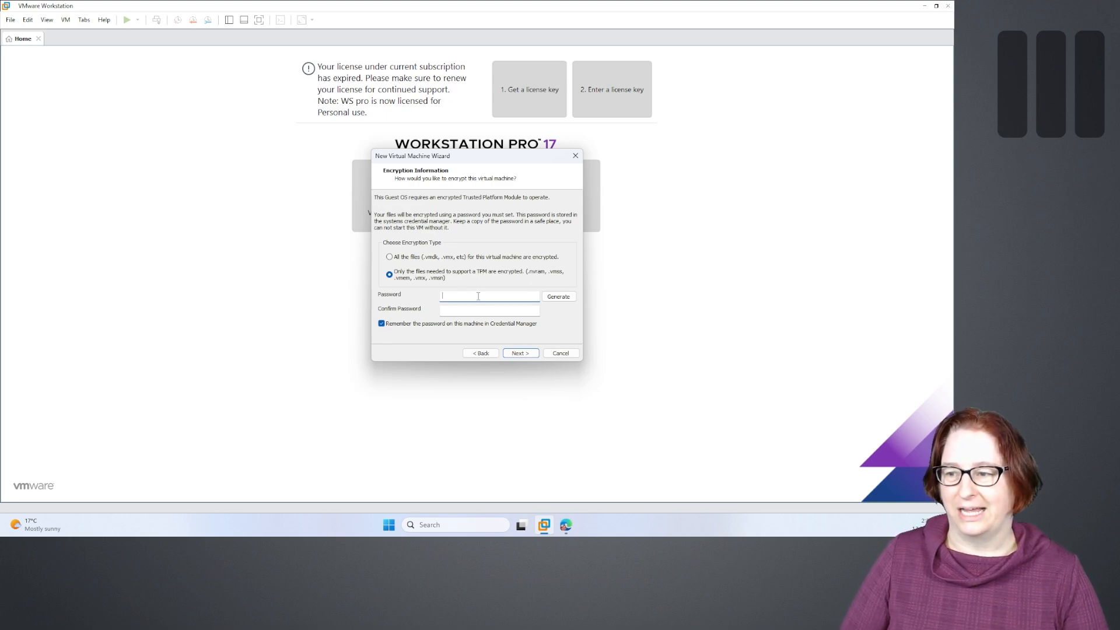
type("*********")
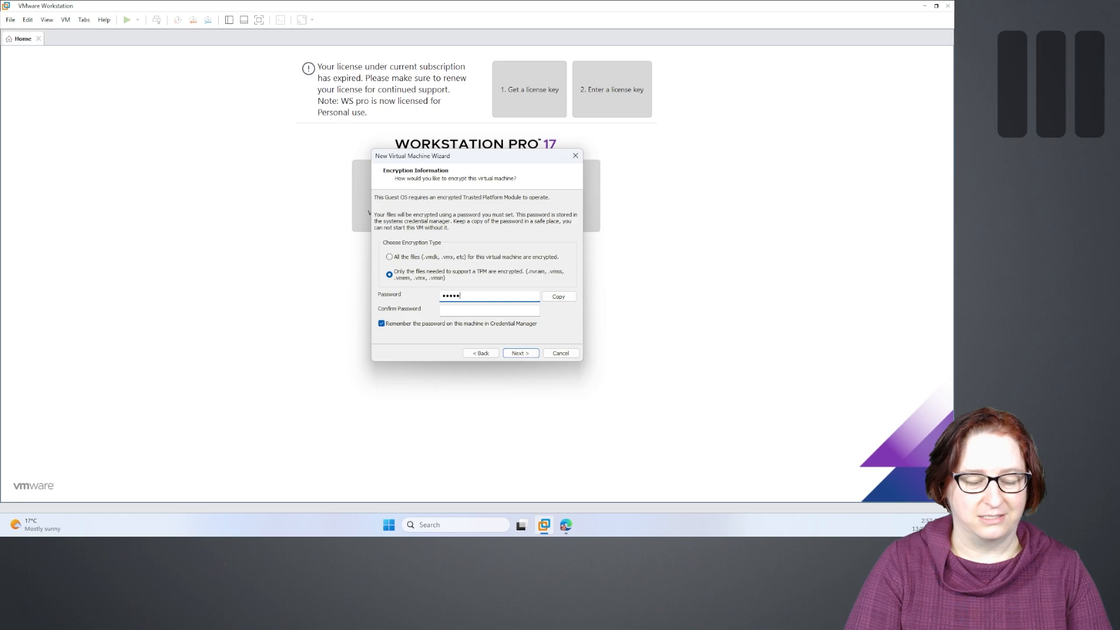
type("*")
key("Tab")
type("*")
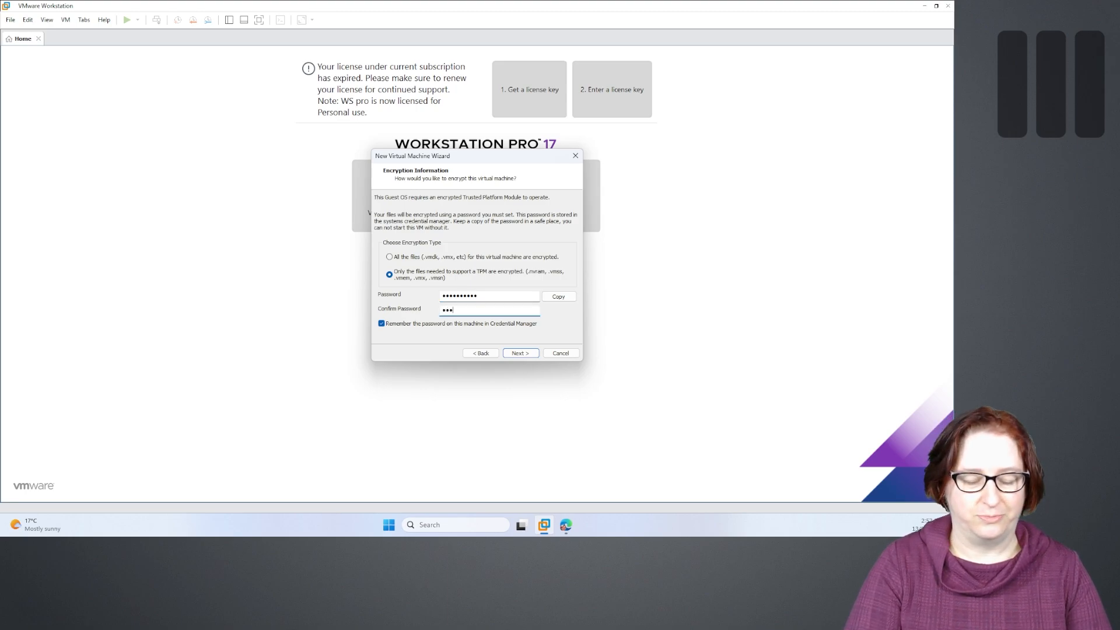
type("*********")
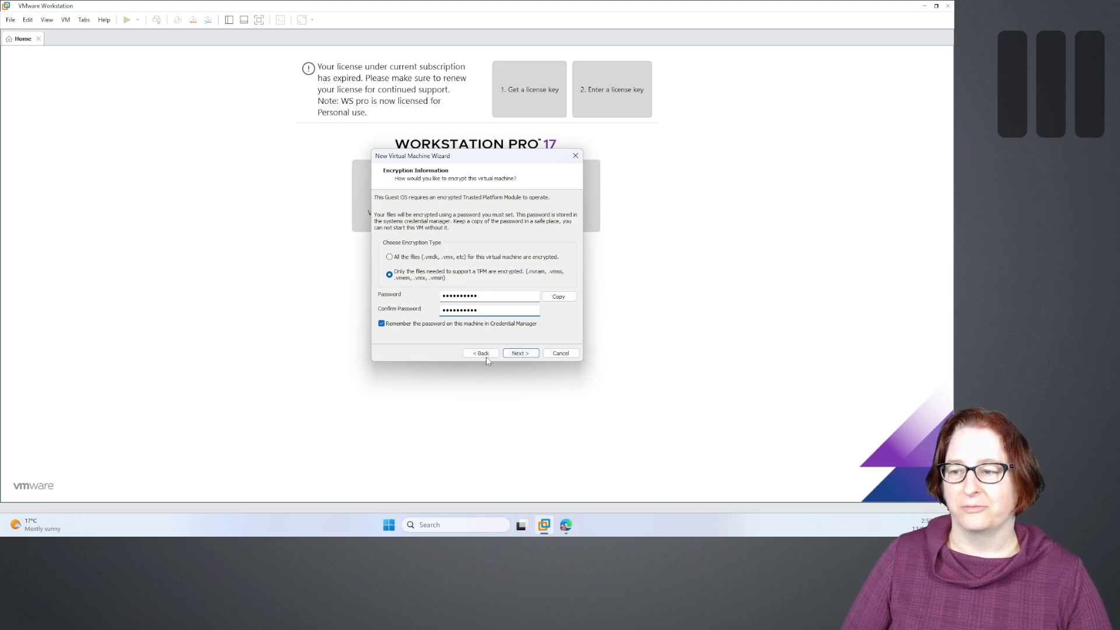
left_click(520, 352)
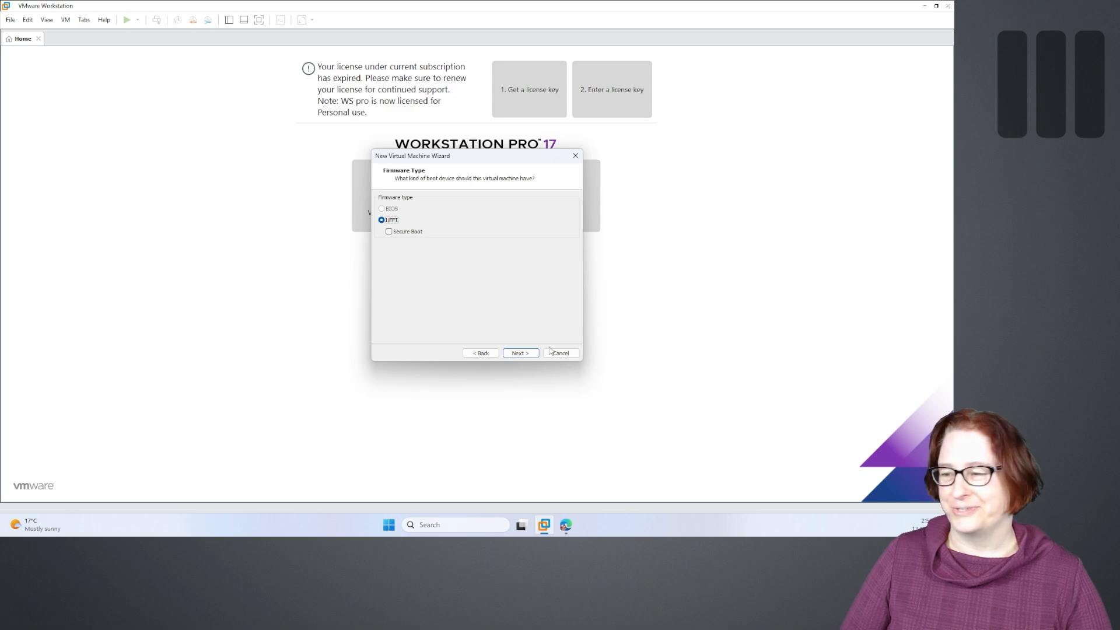
- Keep UEFI firmware and give the VM 4 processors with 1 core per processor
left_click(521, 353)
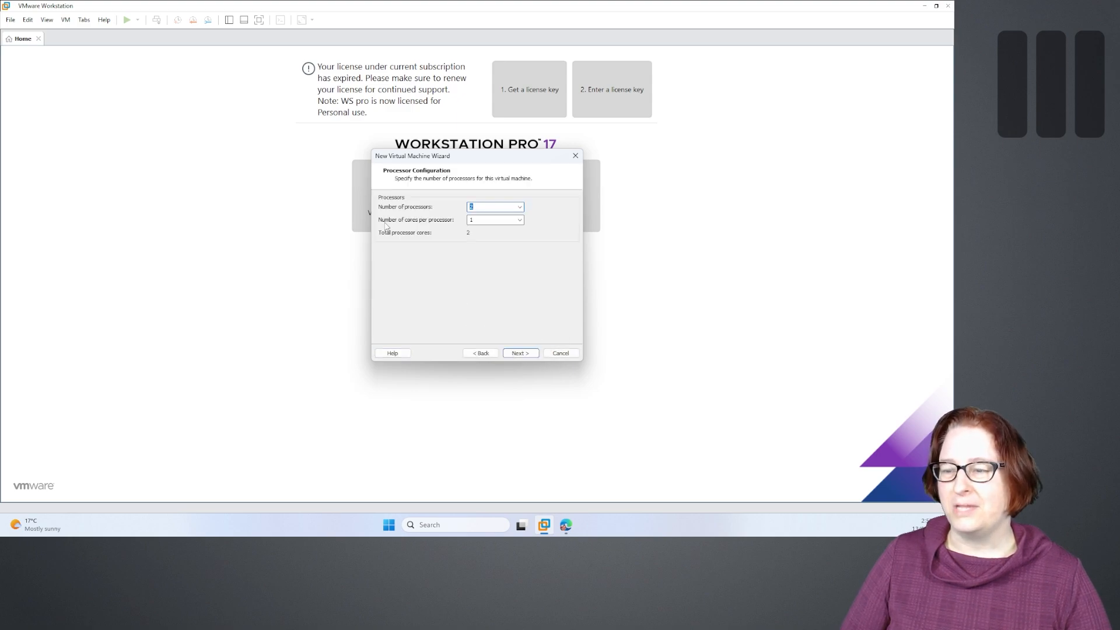
left_click(520, 207)
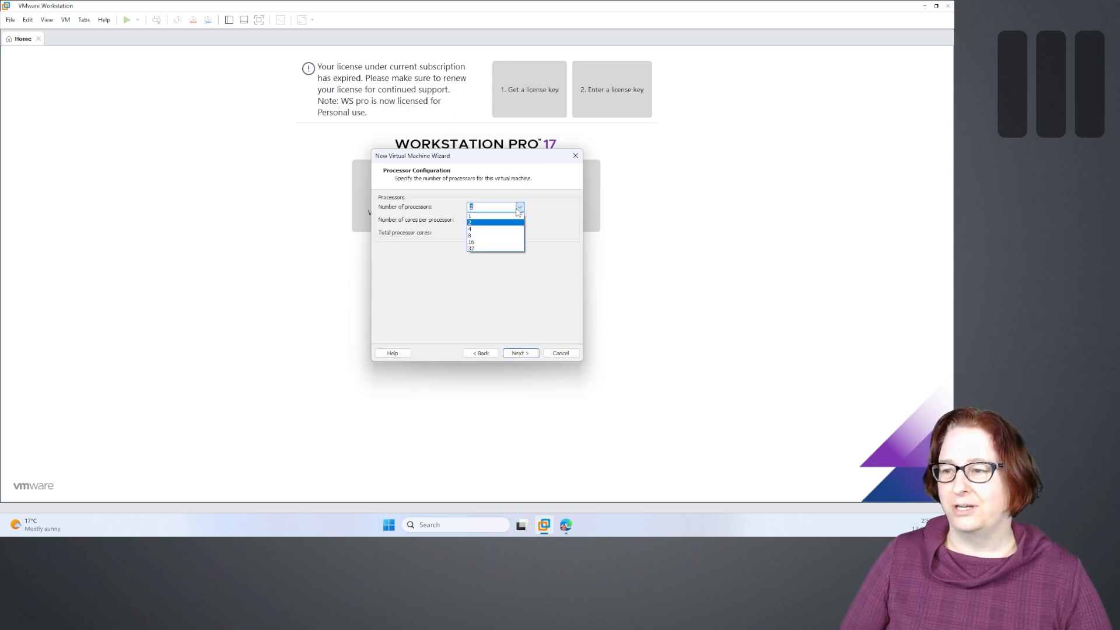
left_click(480, 230)
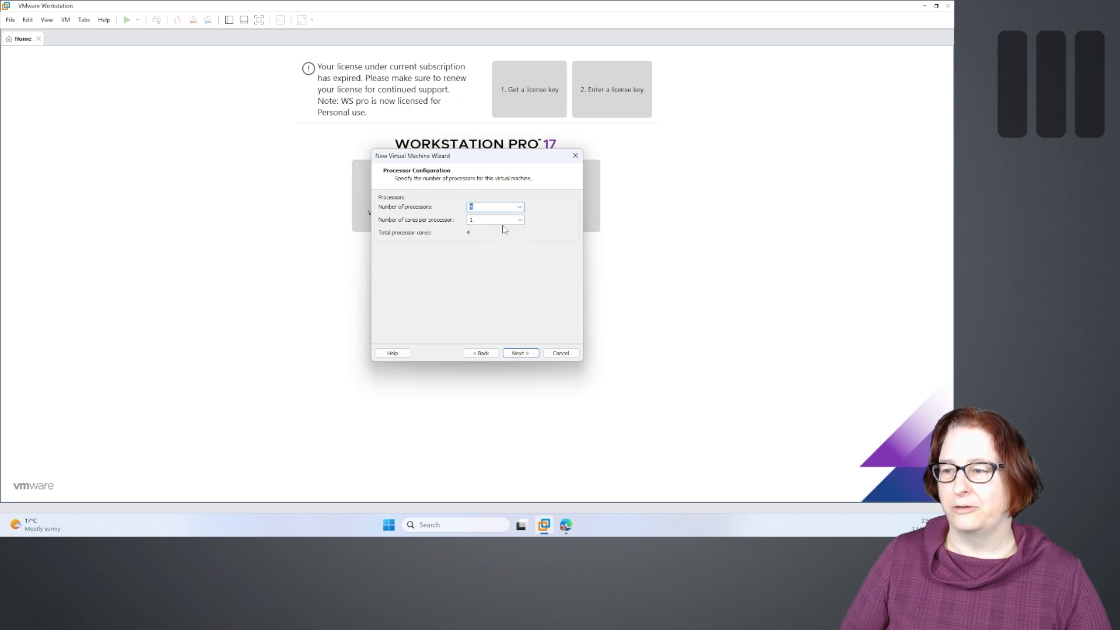
left_click(519, 220)
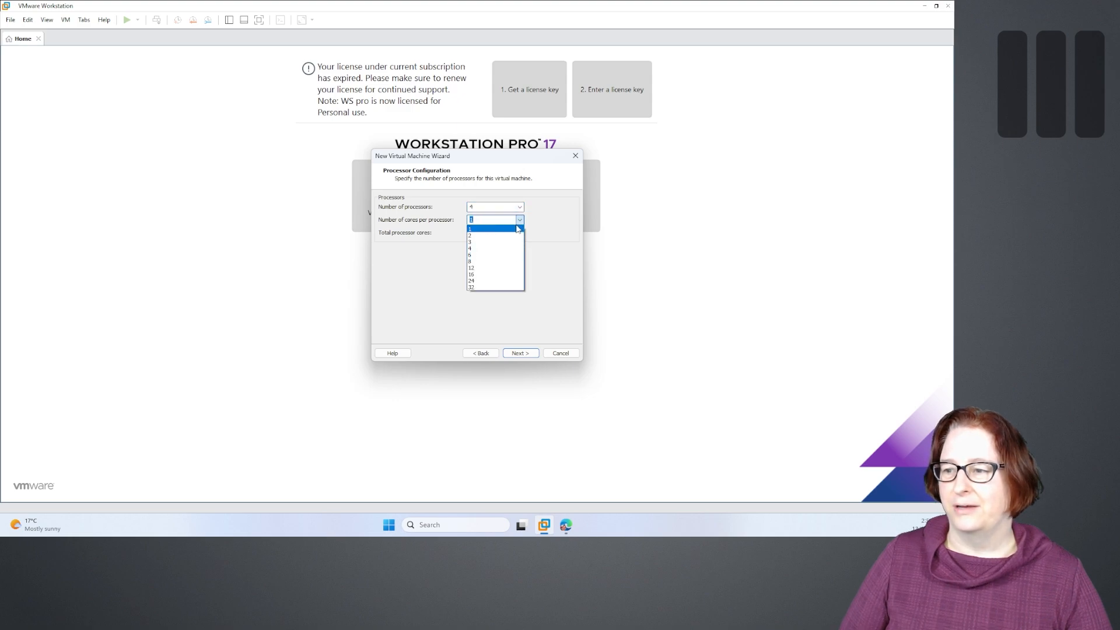
left_click(485, 227)
left_click(520, 353)
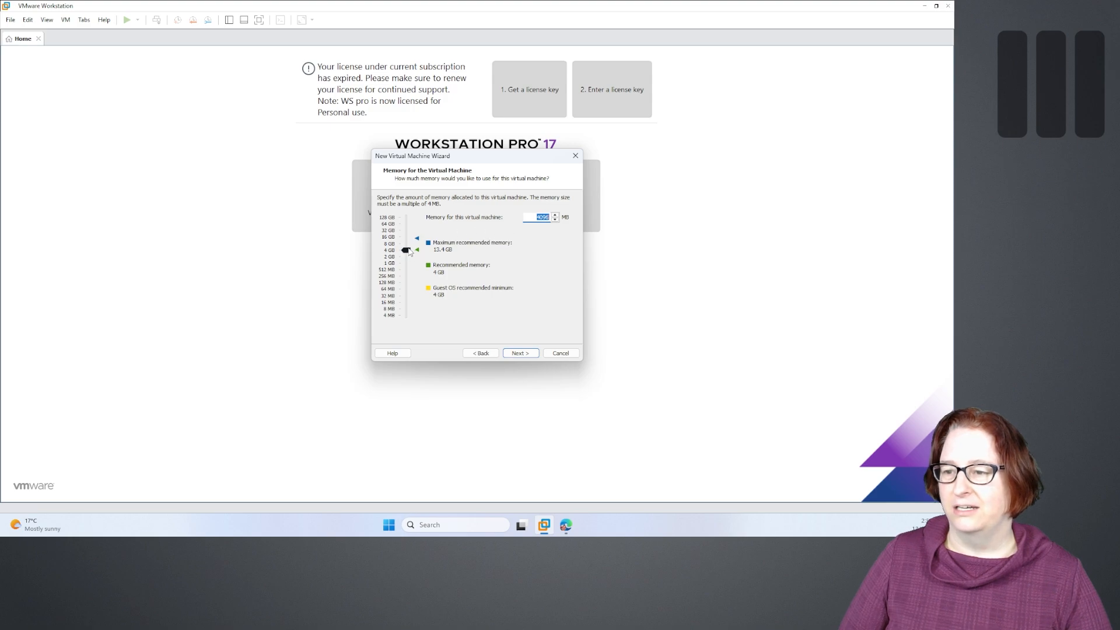
- Keep 4096 MB memory and set the network type to host-only networking
left_click(520, 353)
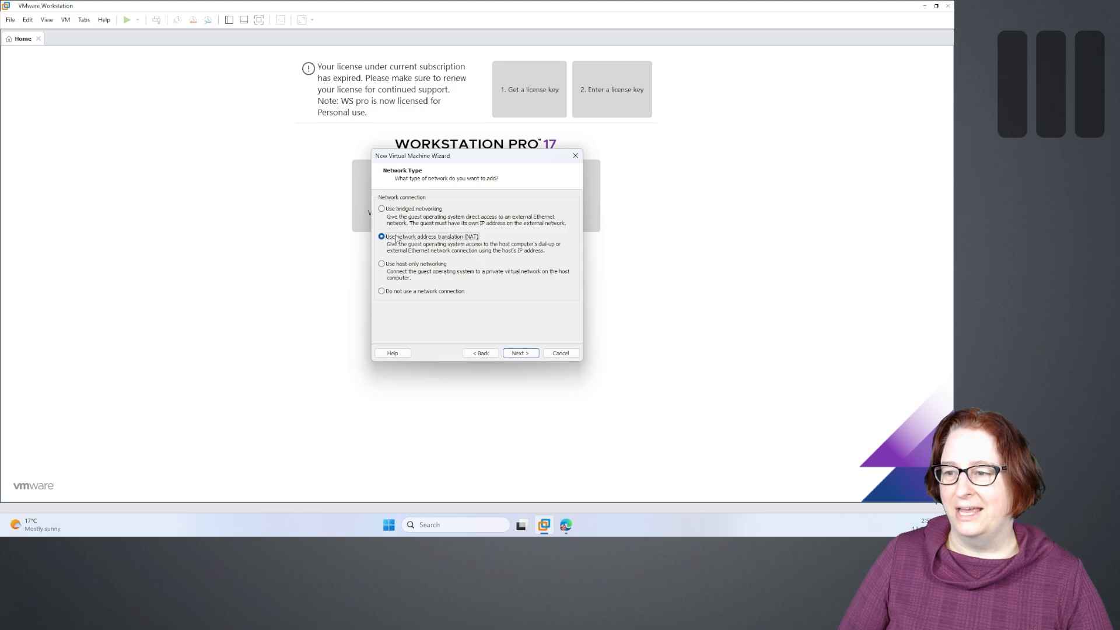
left_click(393, 266)
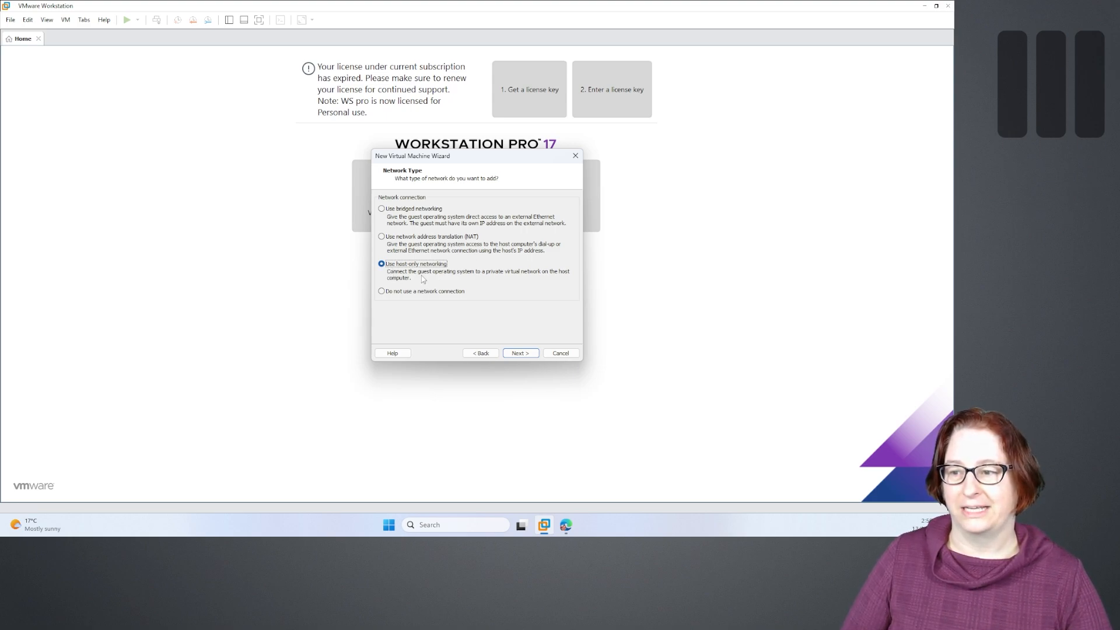
left_click(521, 354)
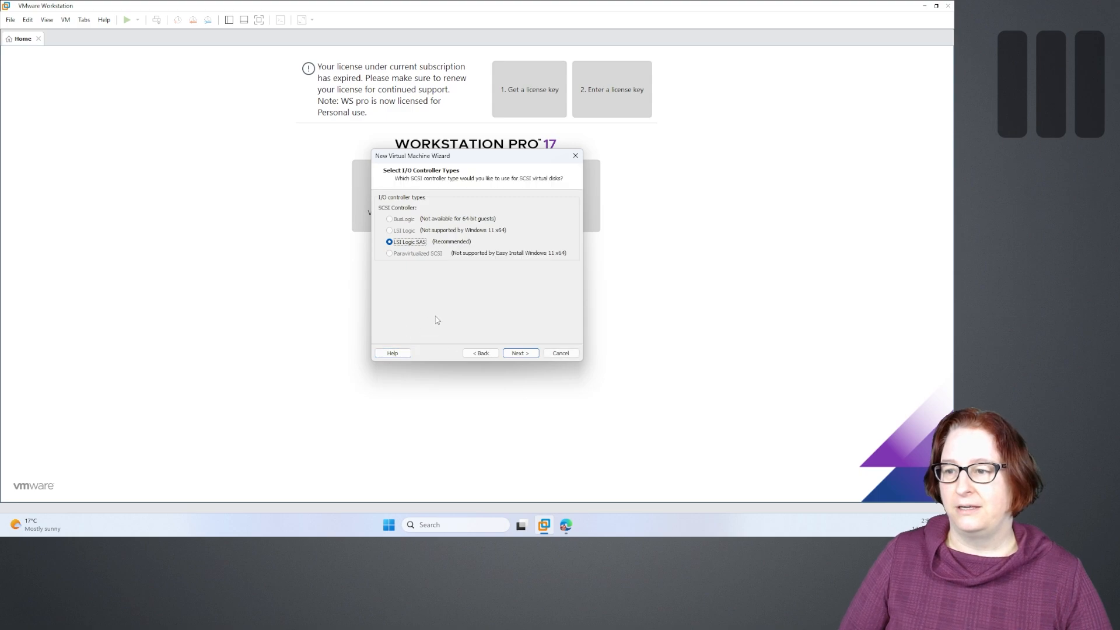
- Accept the default LSI Logic SAS I/O controller and the NVMe disk type
left_click(521, 353)
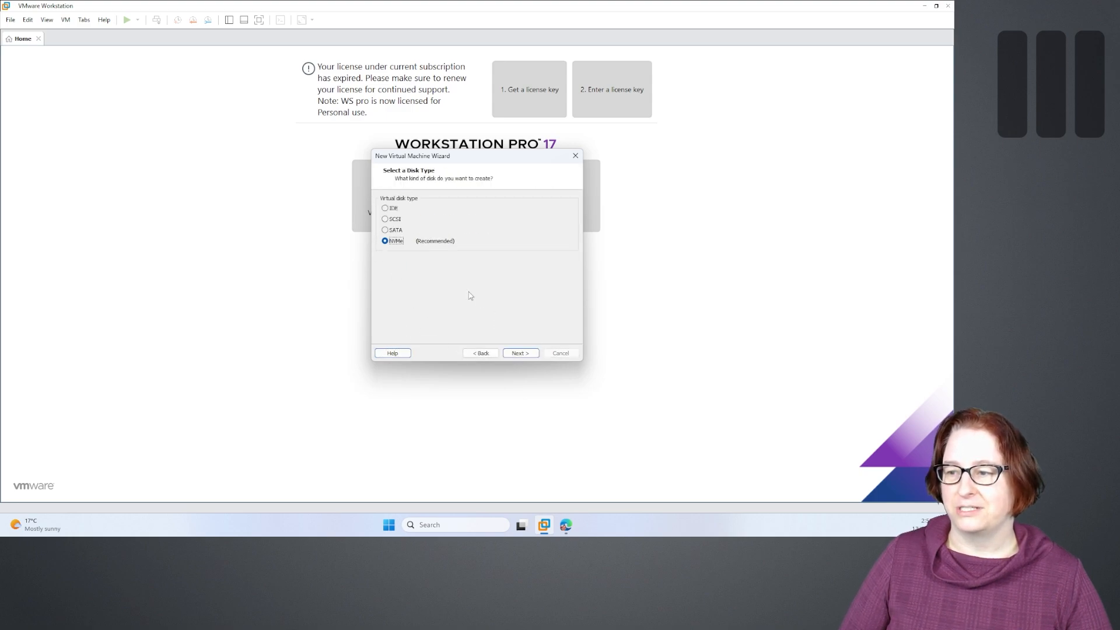
left_click(518, 354)
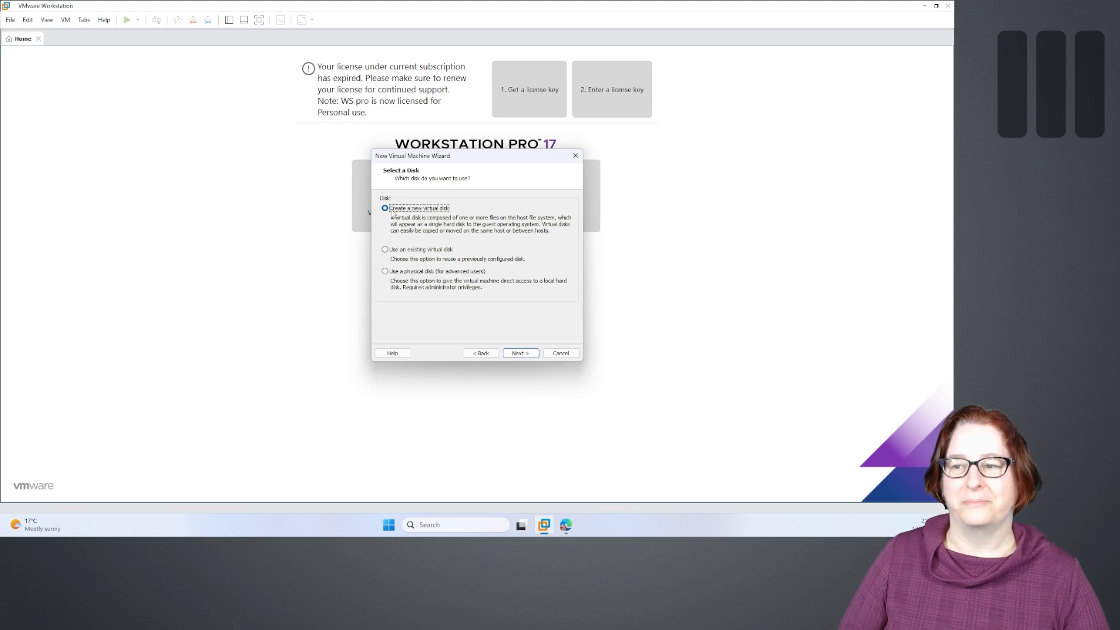
- Create a new 30 GB virtual disk stored as a single file, then browse the Windows 11 x64.vmdk location
left_click(521, 353)
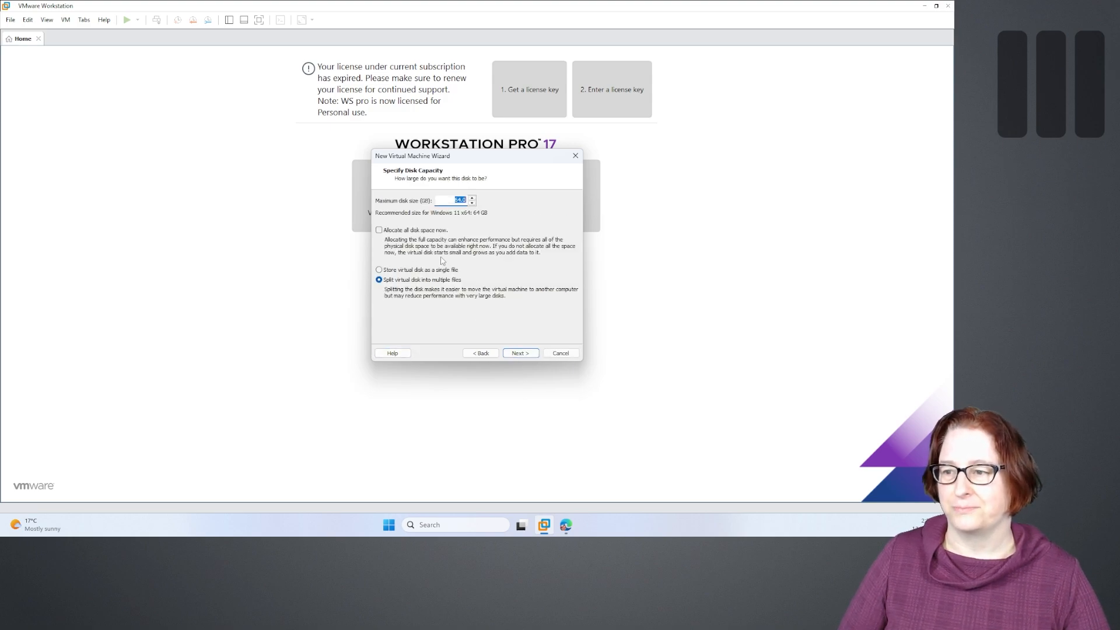
left_click(451, 200)
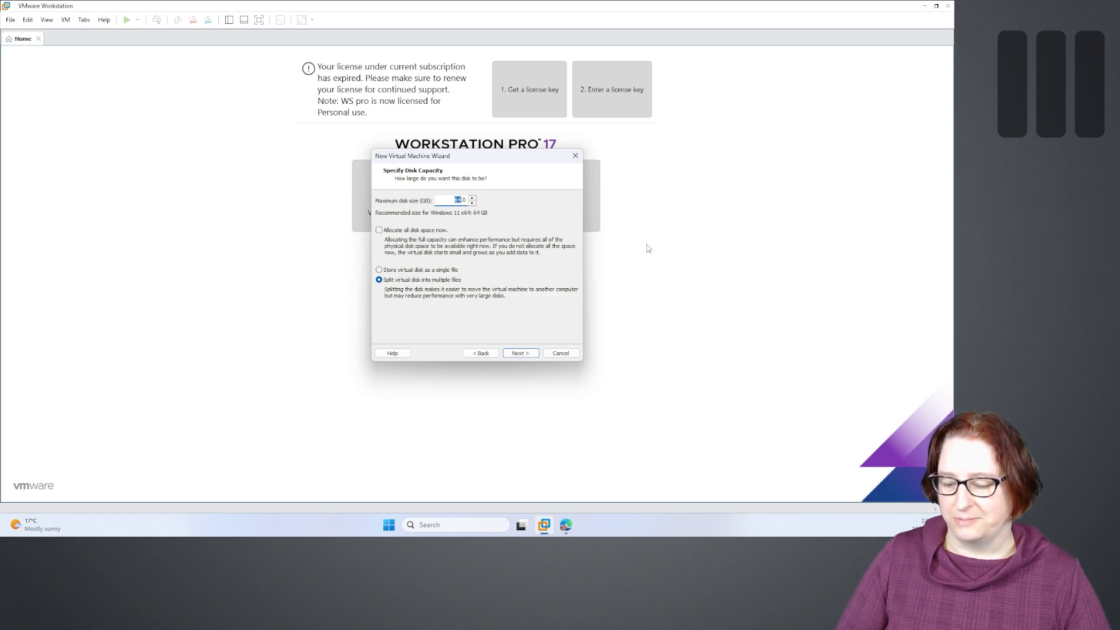
type("30")
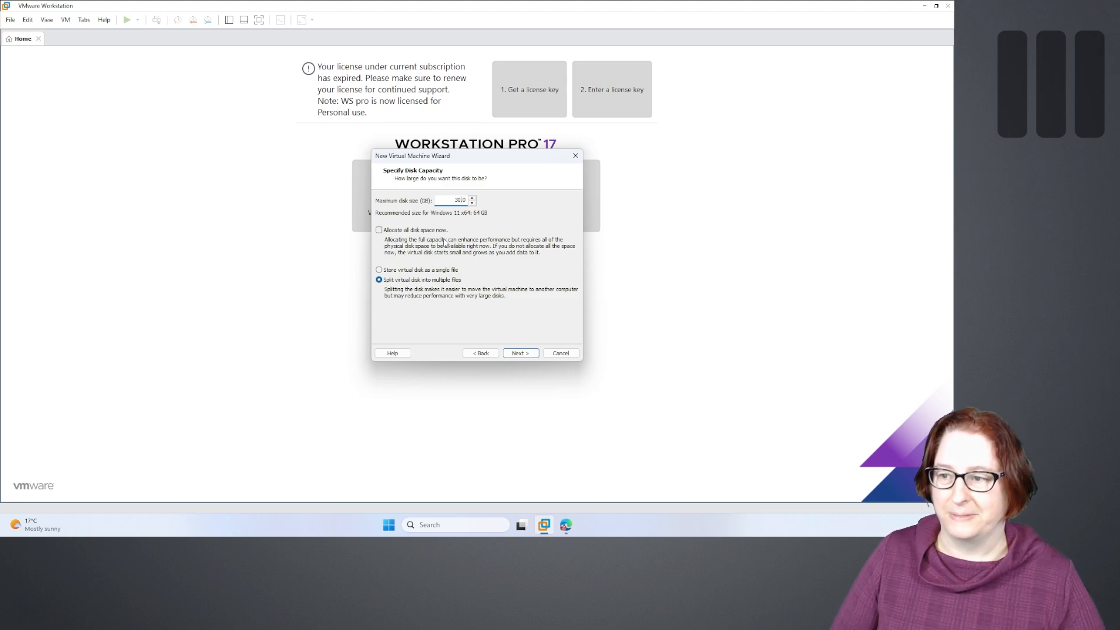
left_click(399, 271)
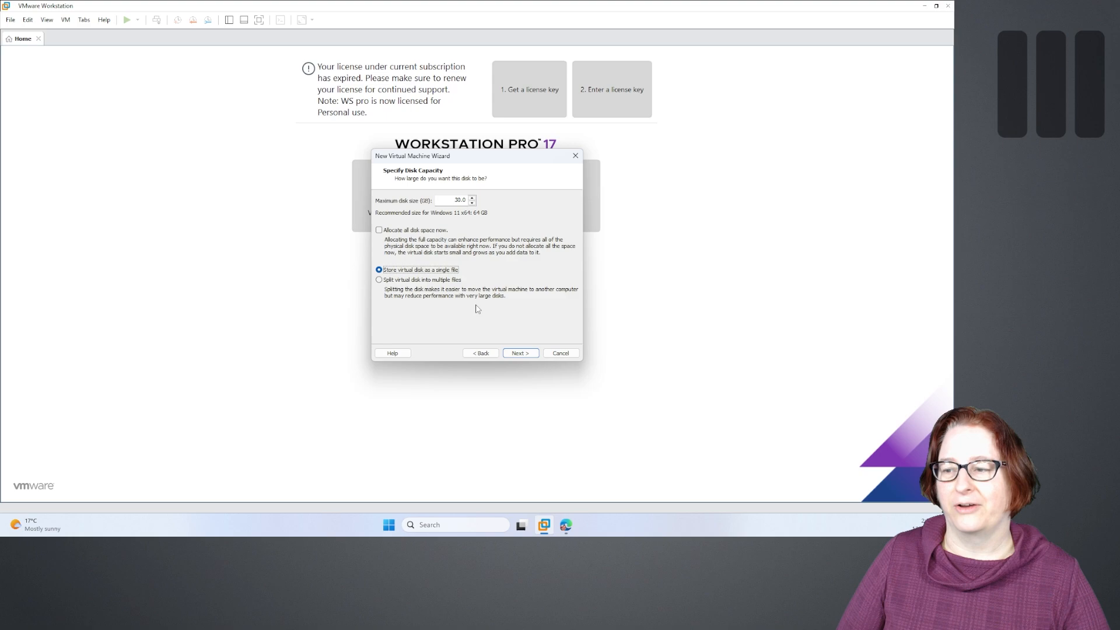
left_click(520, 353)
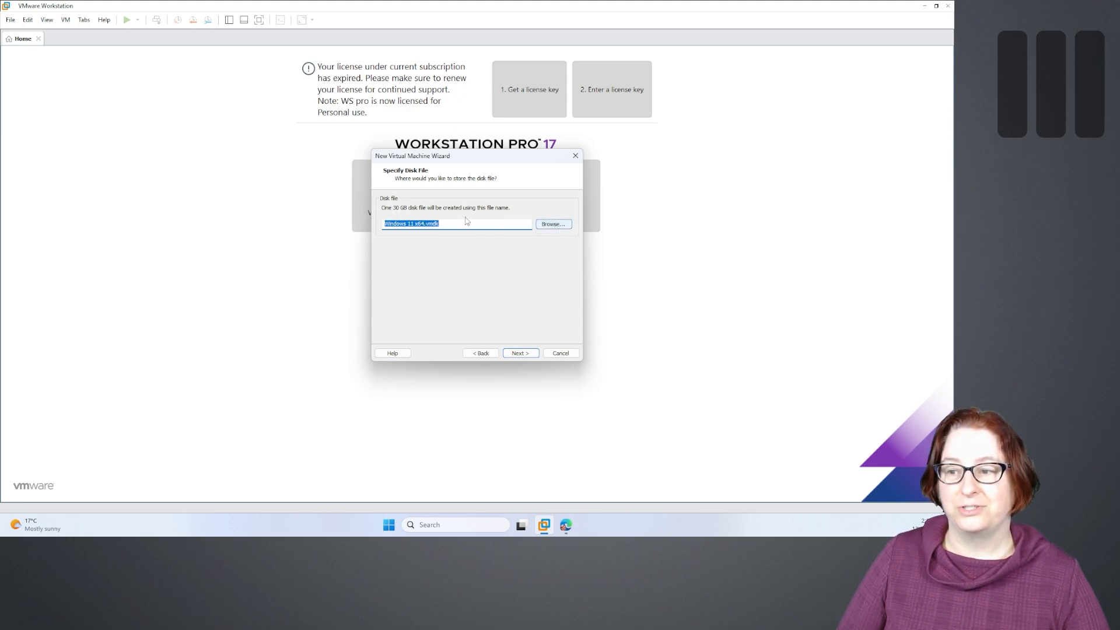
left_click(543, 227)
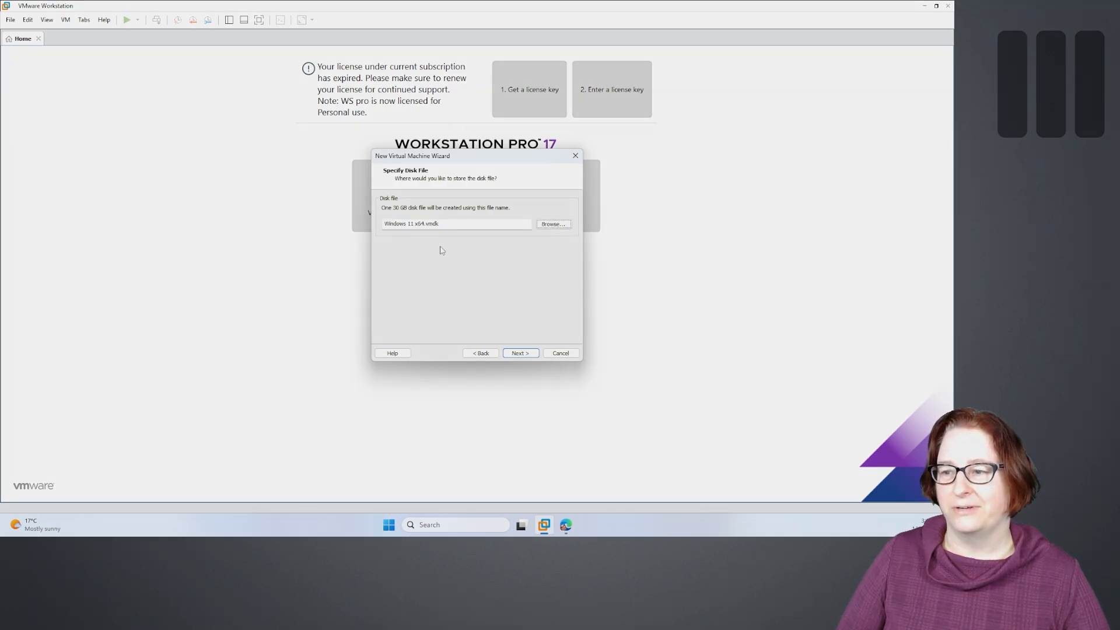
- Accept the default disk file, review the summary, and finish creating the Windows 11 x64 VM
left_click(533, 355)
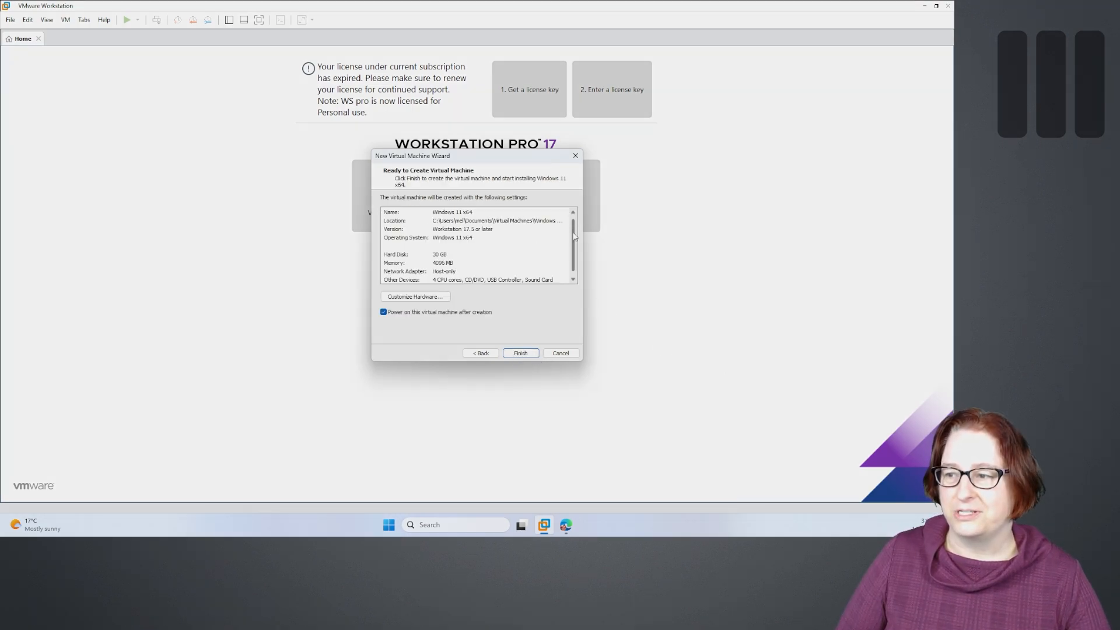
left_click(521, 353)
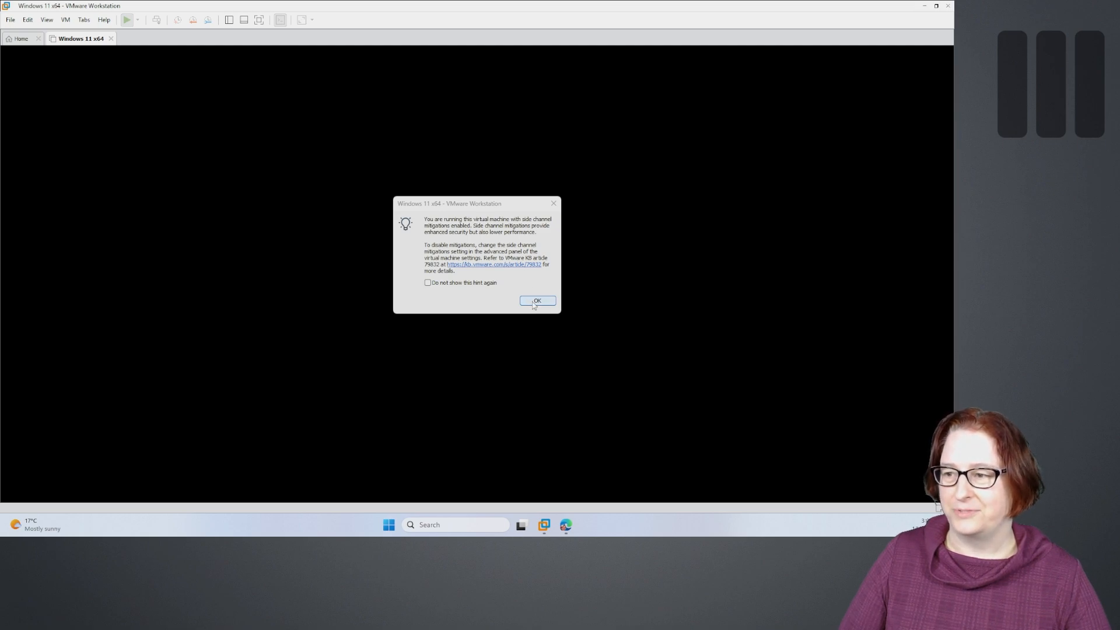
- Dismiss the side-channel mitigations notice and let the VM boot until EFI Network times out
left_click(535, 301)
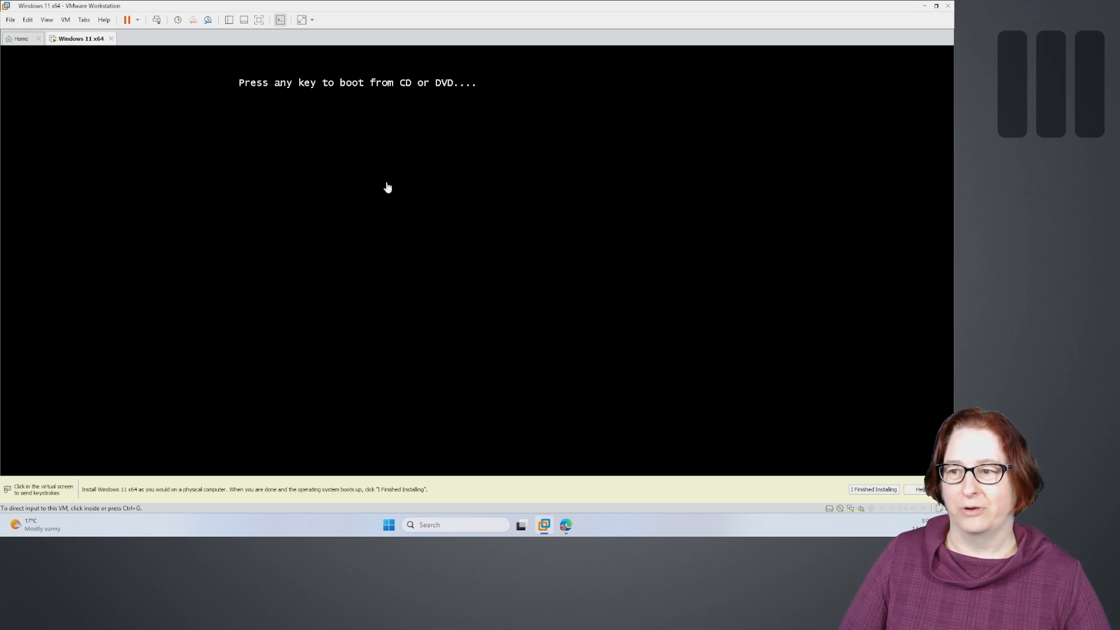
left_click(395, 142)
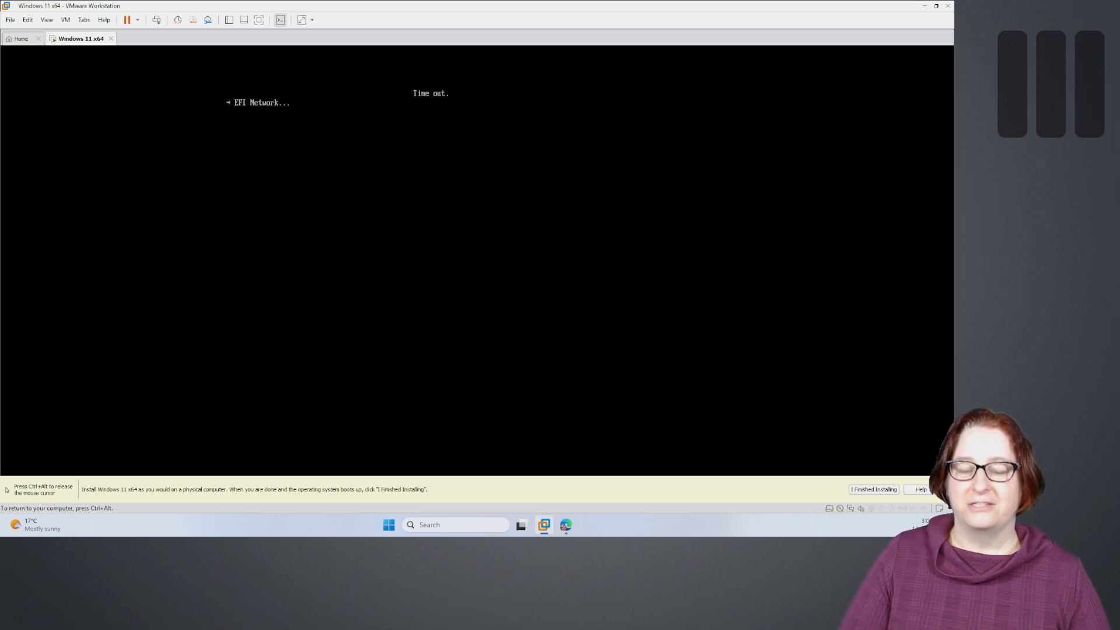
key("ctrl+alt")
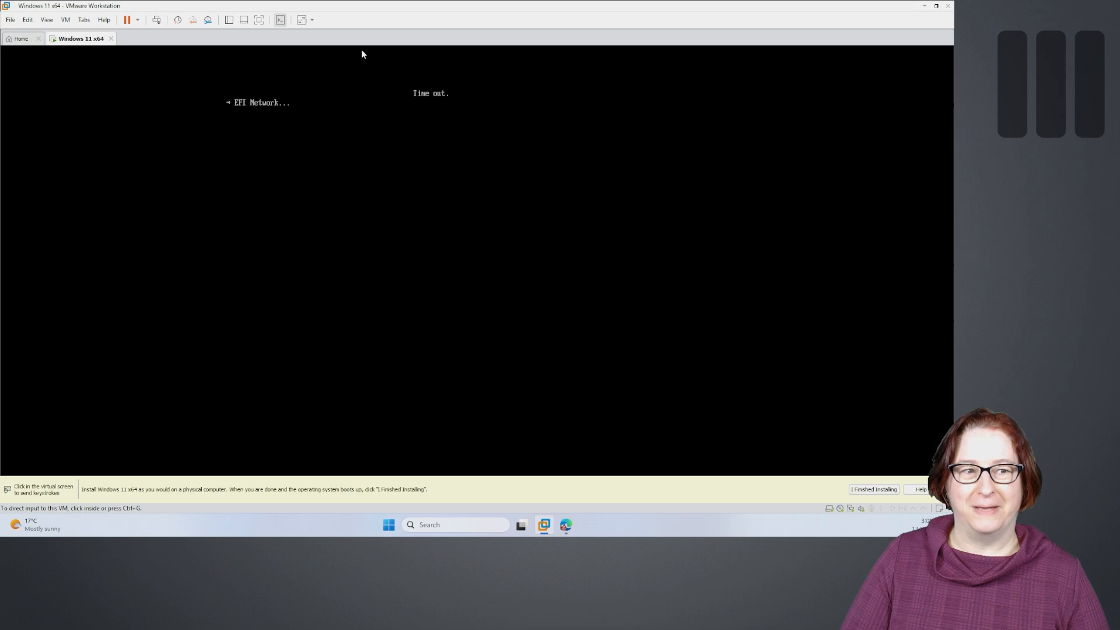
- Restart the guest from the power menu and press Enter to boot from the install DVD
left_click(138, 20)
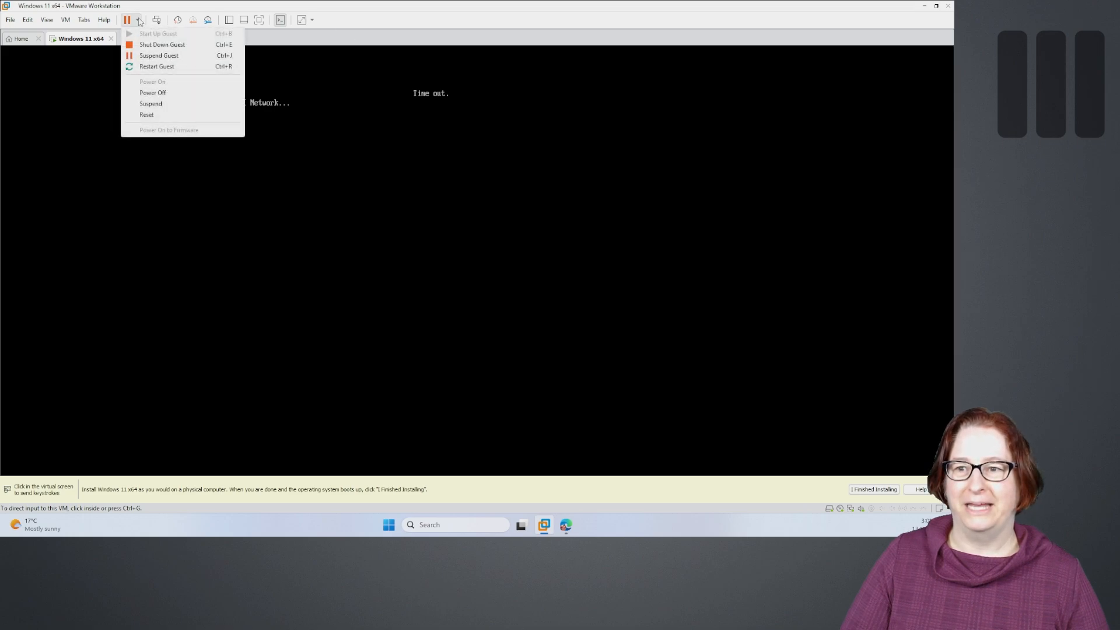
left_click(158, 67)
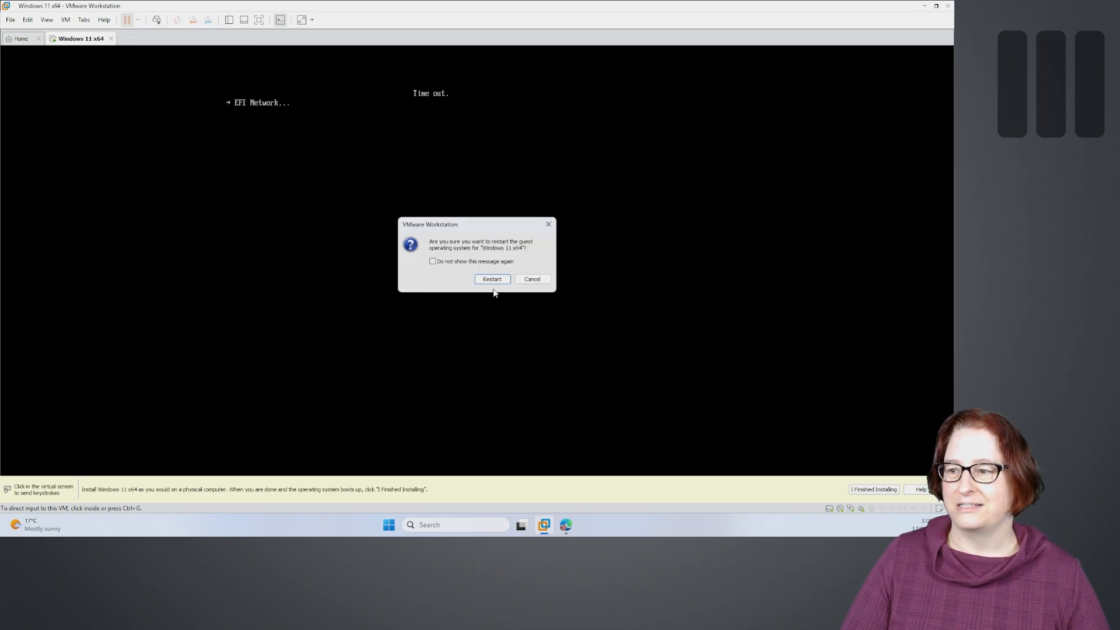
left_click(492, 279)
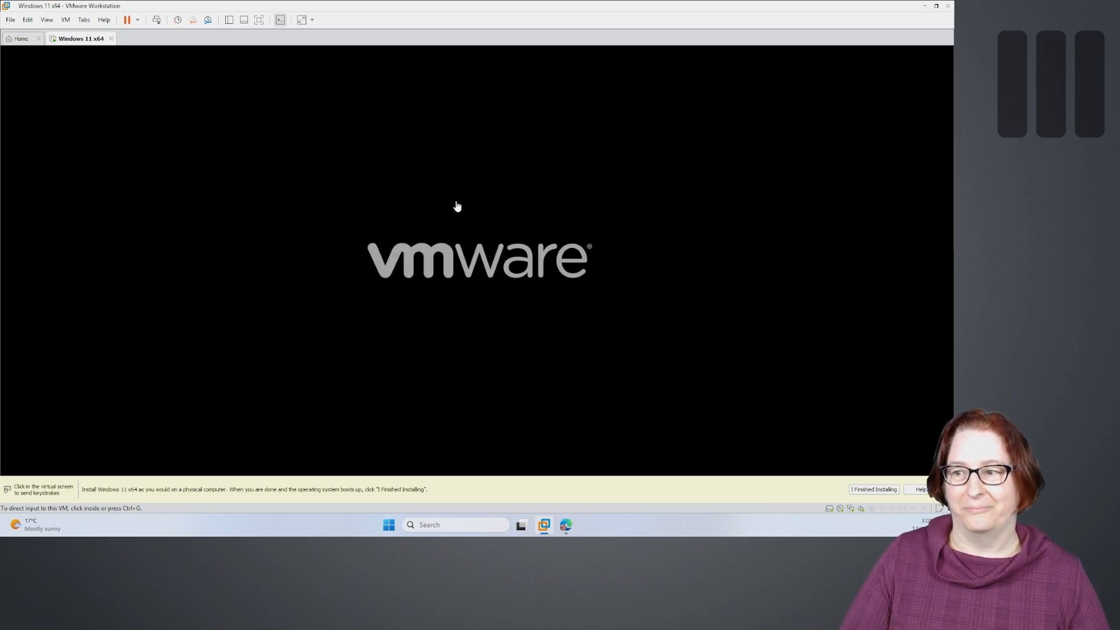
left_click(457, 207)
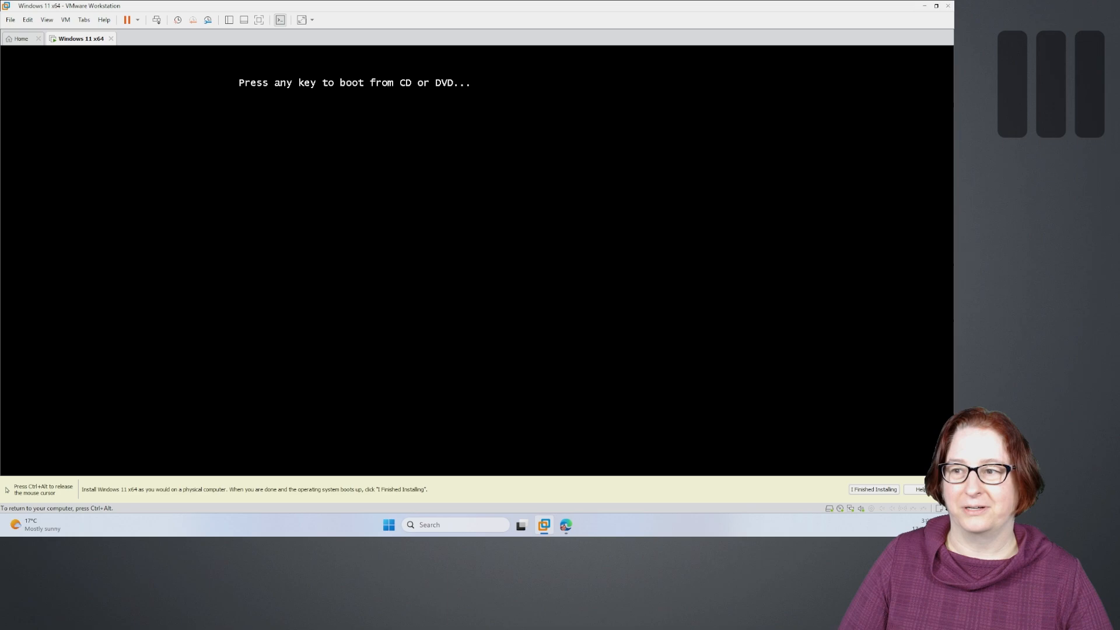
key("Return")
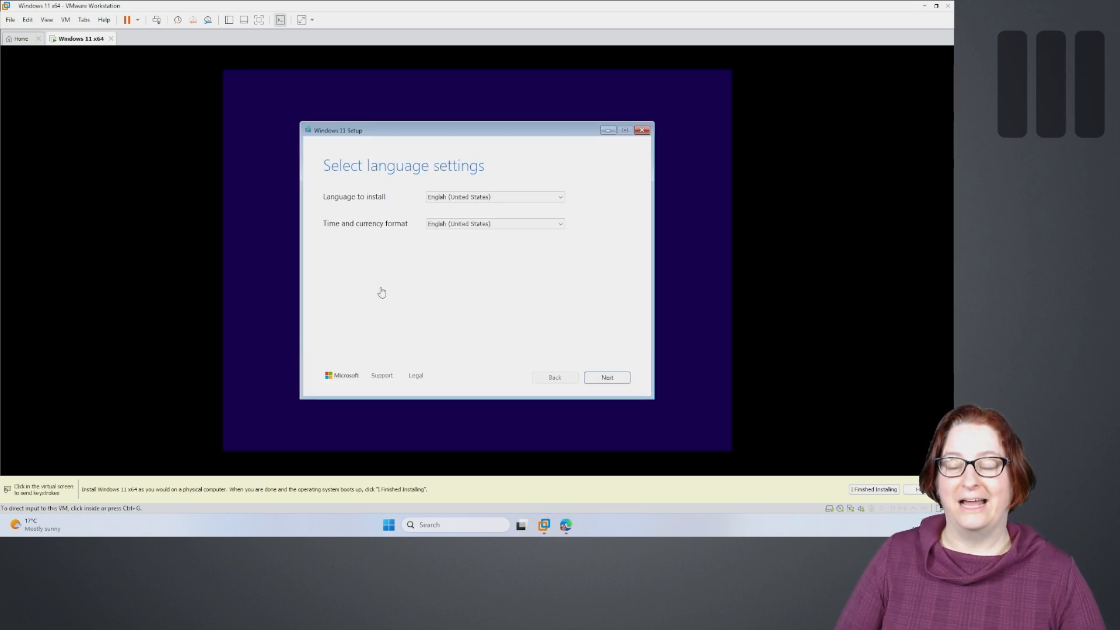
- Set the time and currency format to English (Australia) and accept the language settings
left_click(504, 143)
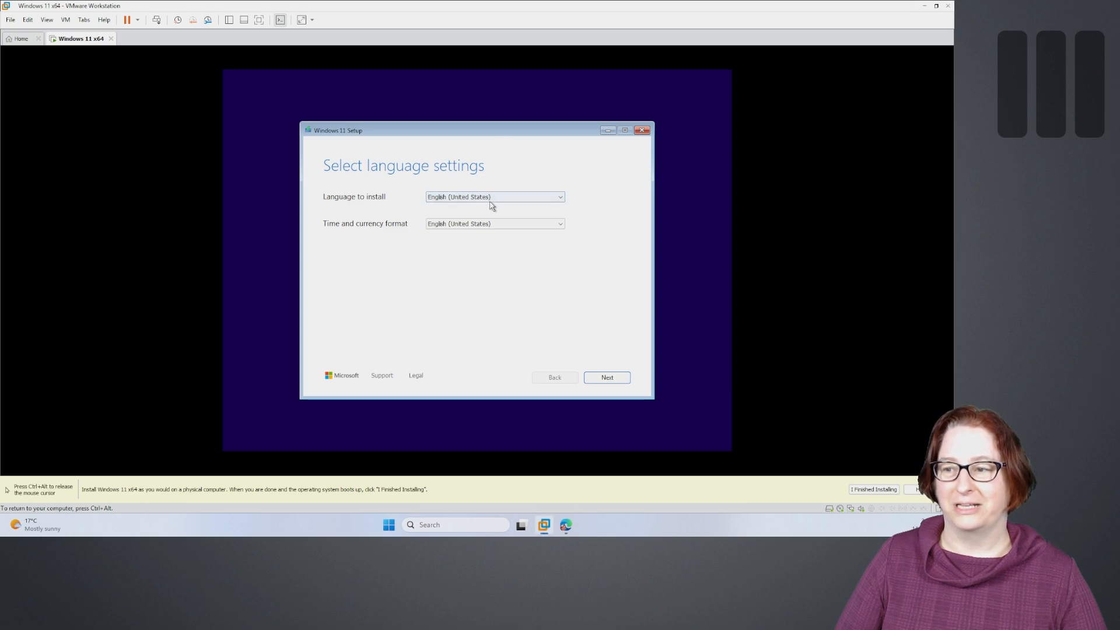
left_click(492, 199)
left_click(489, 200)
left_click(484, 224)
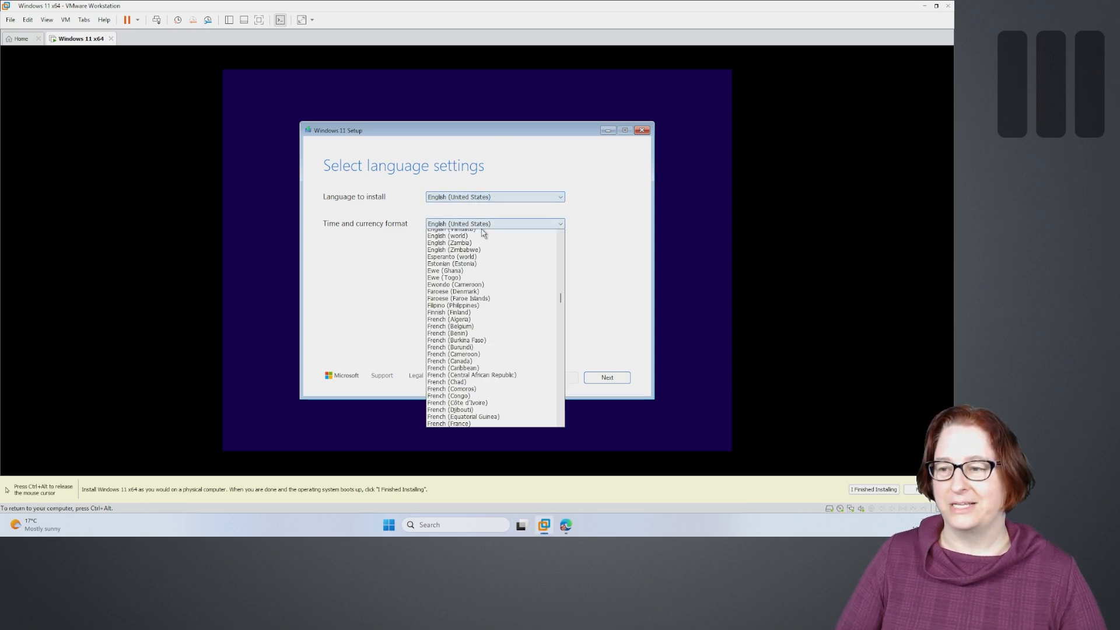
scroll(489, 250, "up", 6)
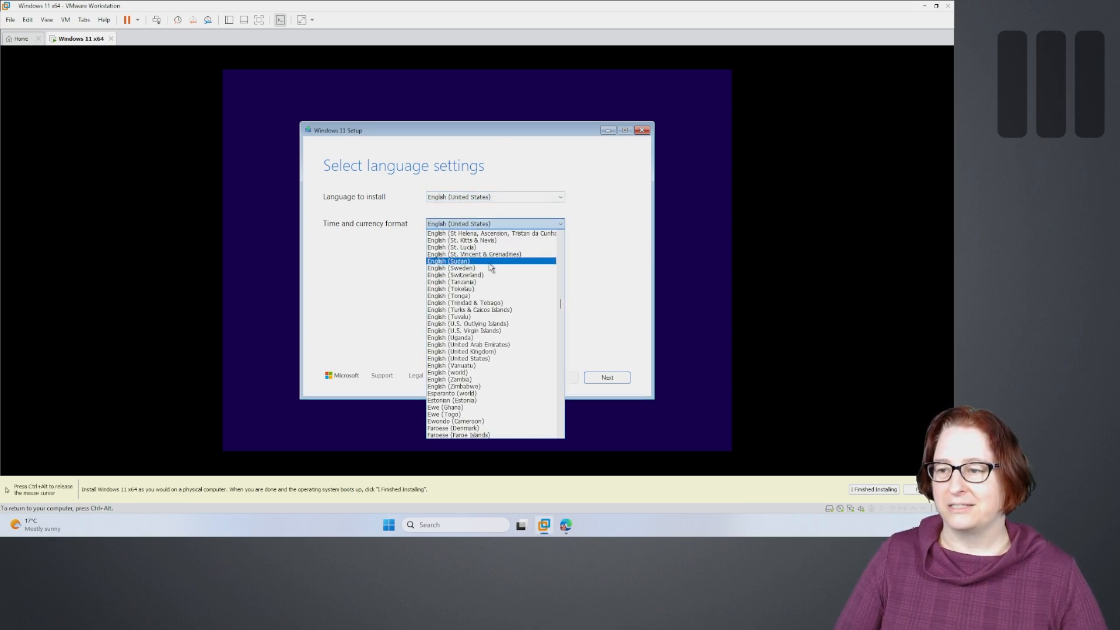
scroll(490, 266, "up", 15)
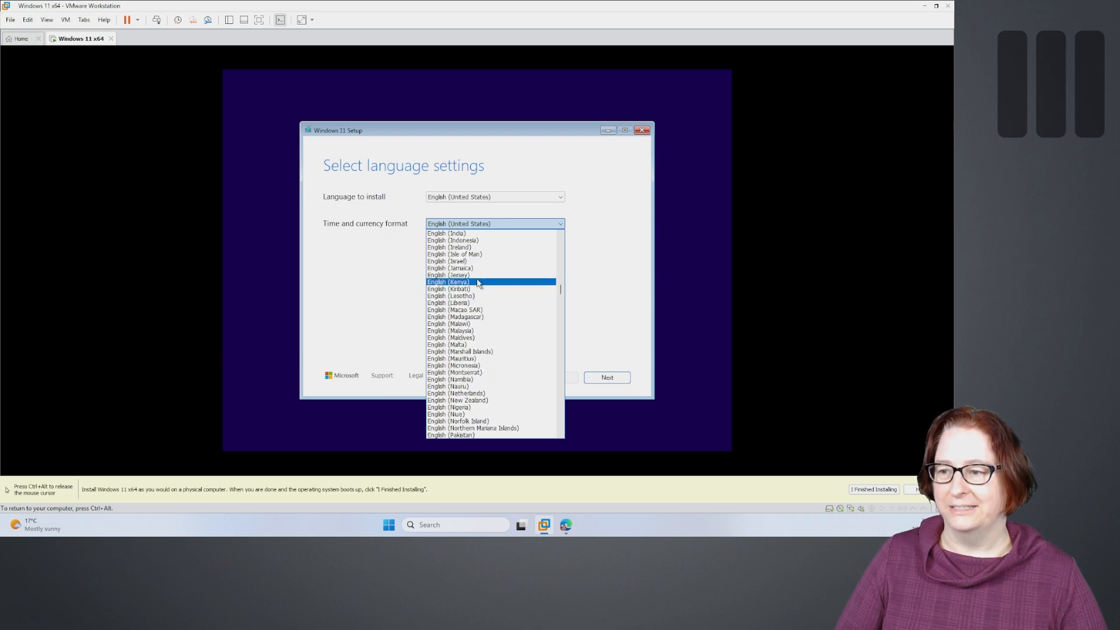
scroll(477, 283, "up", 20)
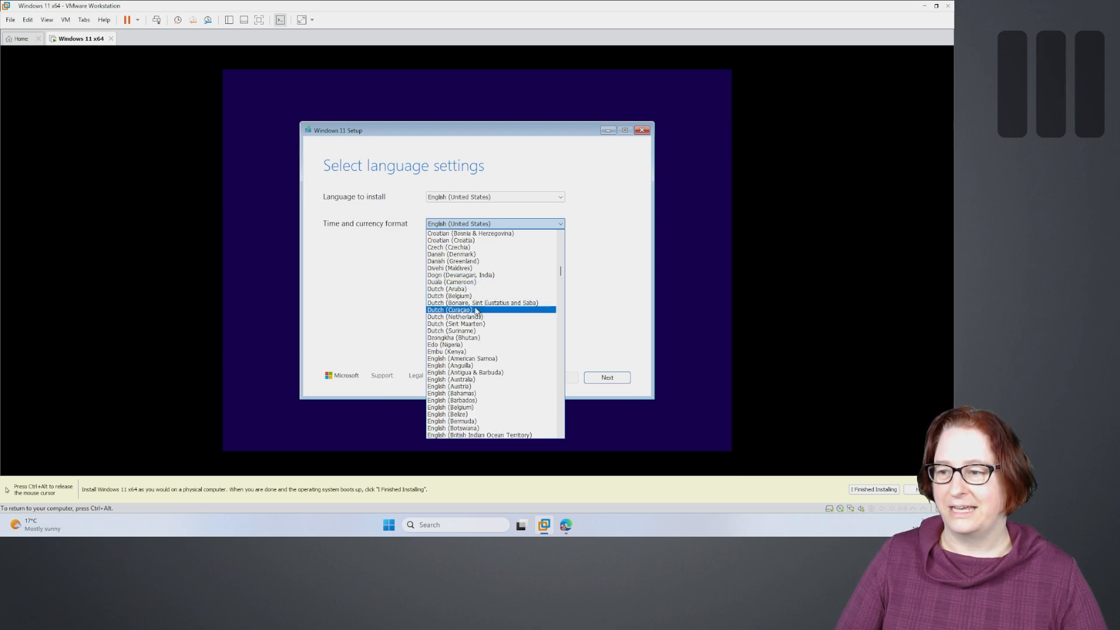
left_click(461, 379)
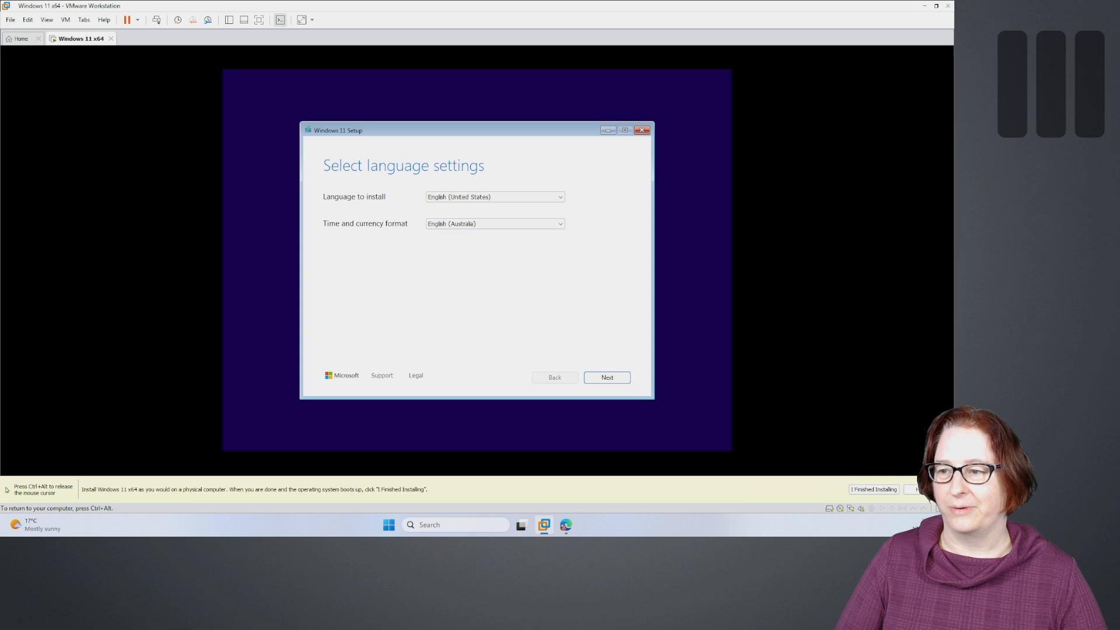
left_click(599, 384)
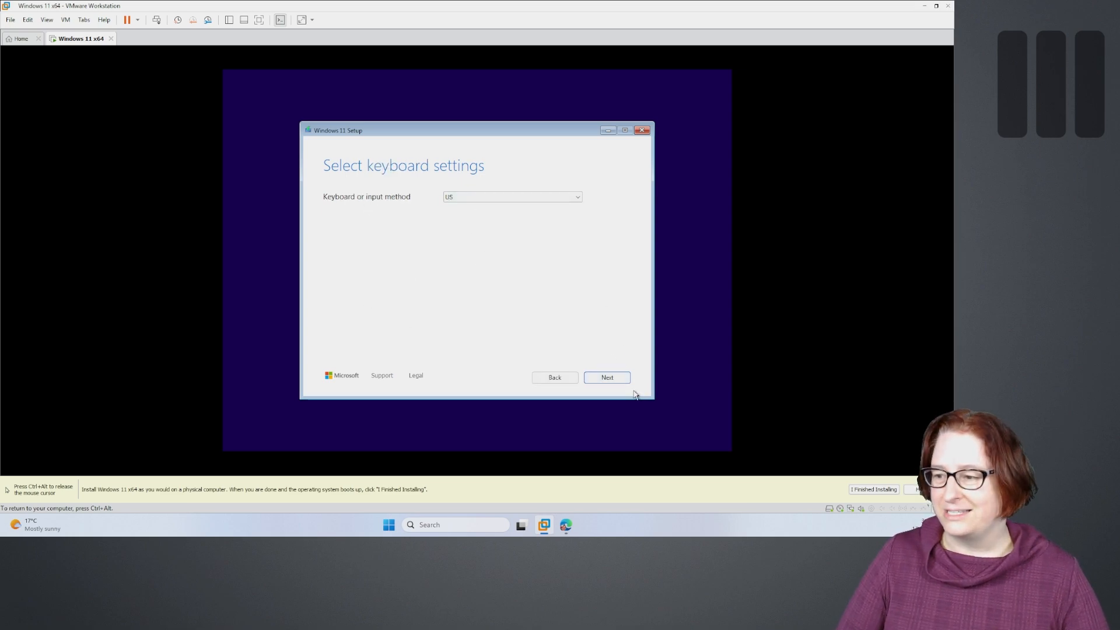
- Keep the US keyboard layout, agree that everything will be deleted, and continue
left_click(605, 380)
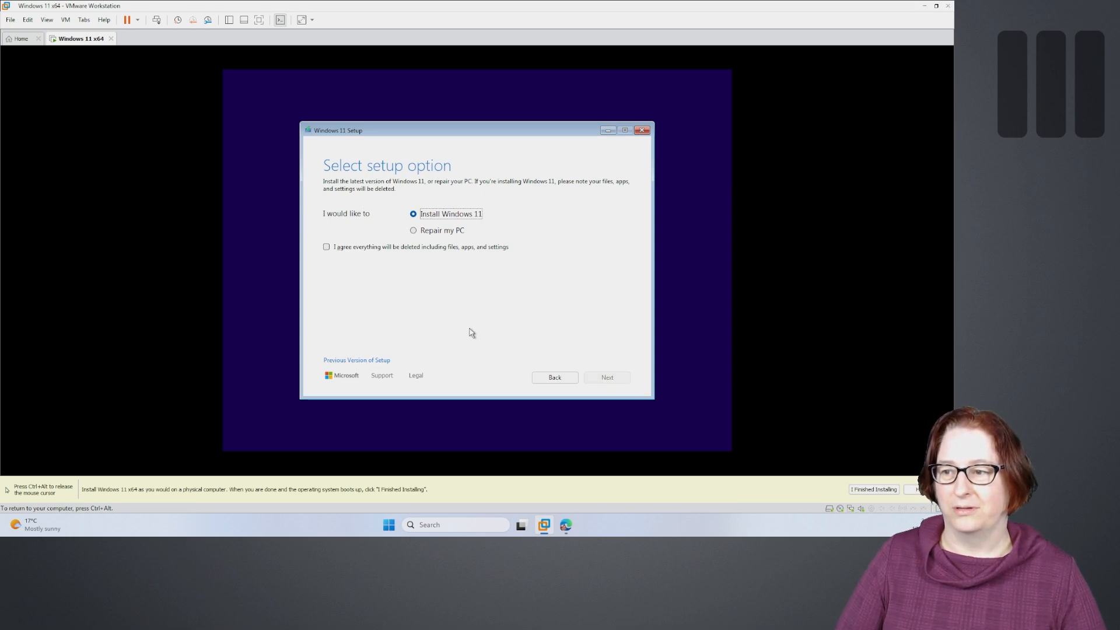
key("ctrl+alt")
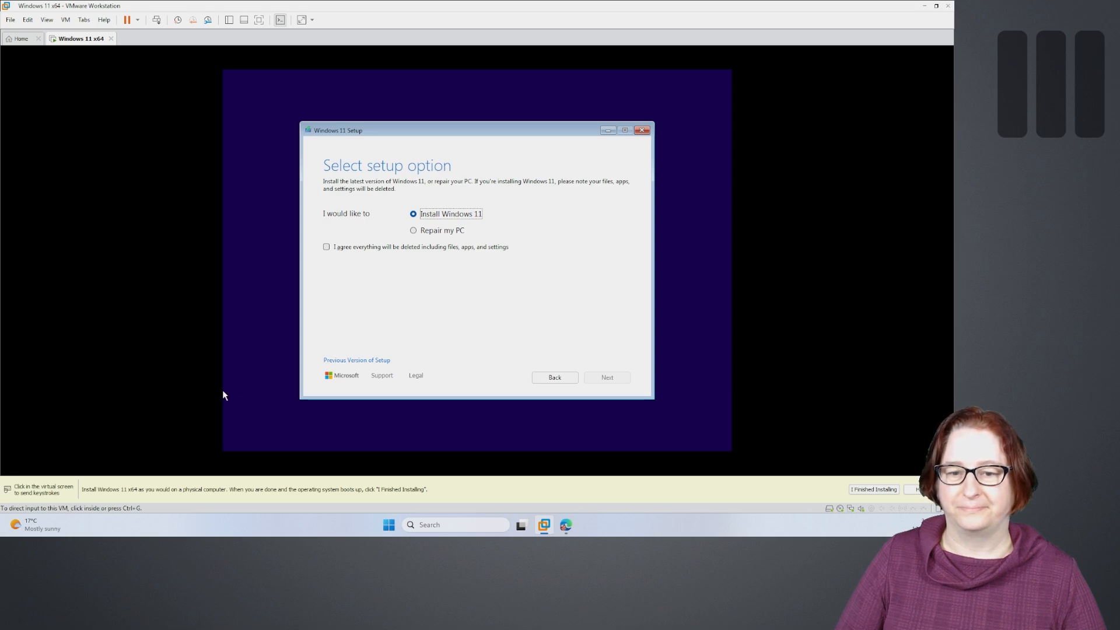
left_click(422, 248)
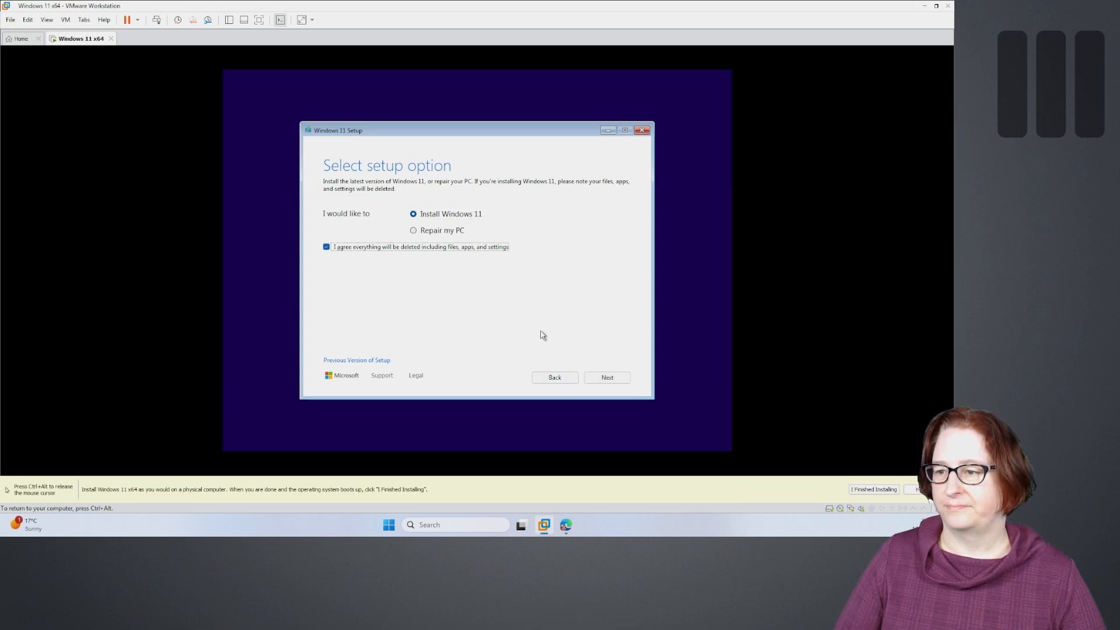
left_click(606, 377)
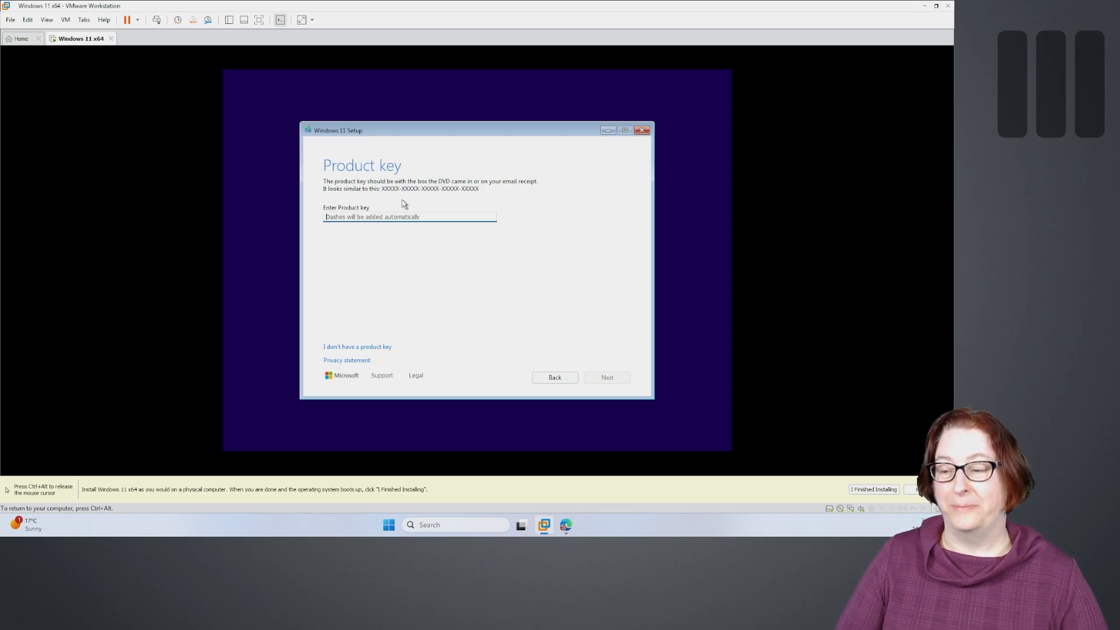
- Choose 'I don't have a product key', select Windows 11 Pro, and accept the license terms
left_click(356, 348)
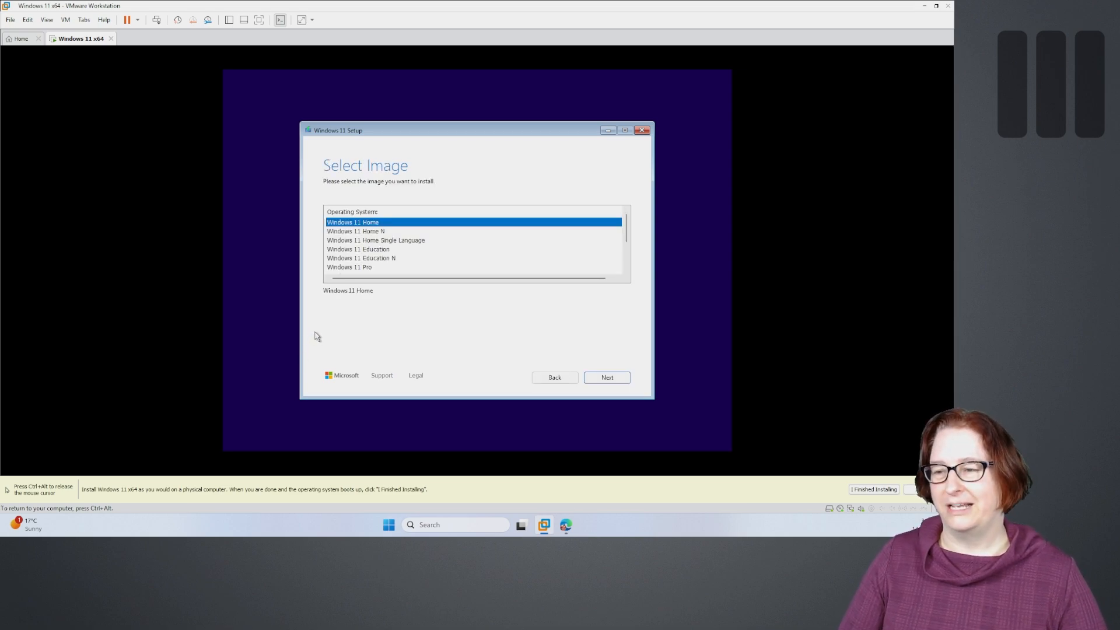
left_click(353, 260)
left_click(613, 384)
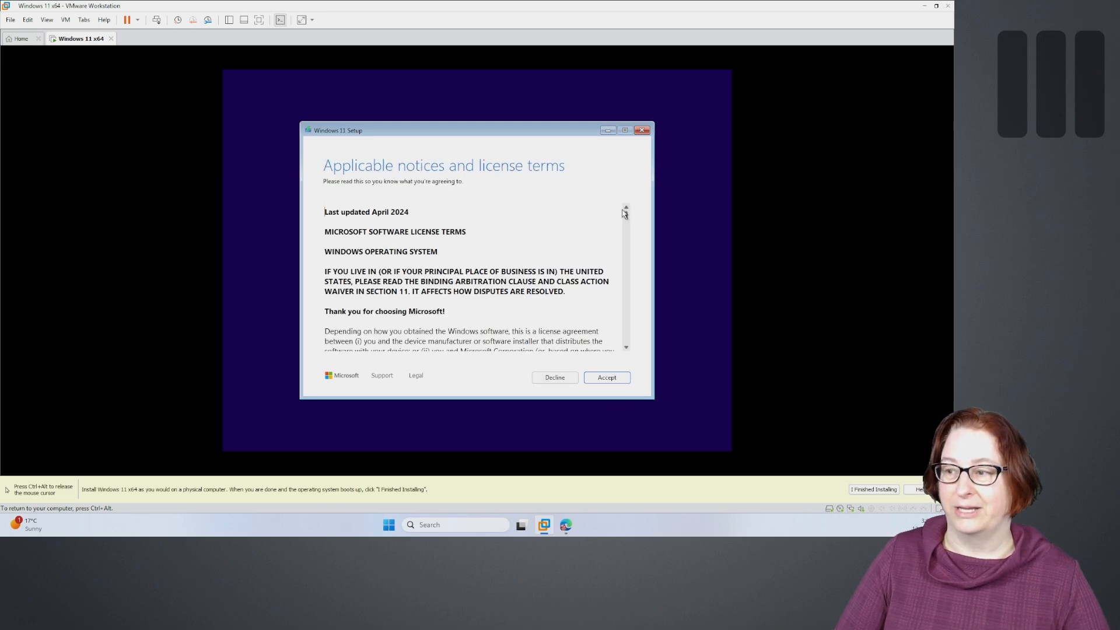
left_click_drag(627, 216, 627, 338)
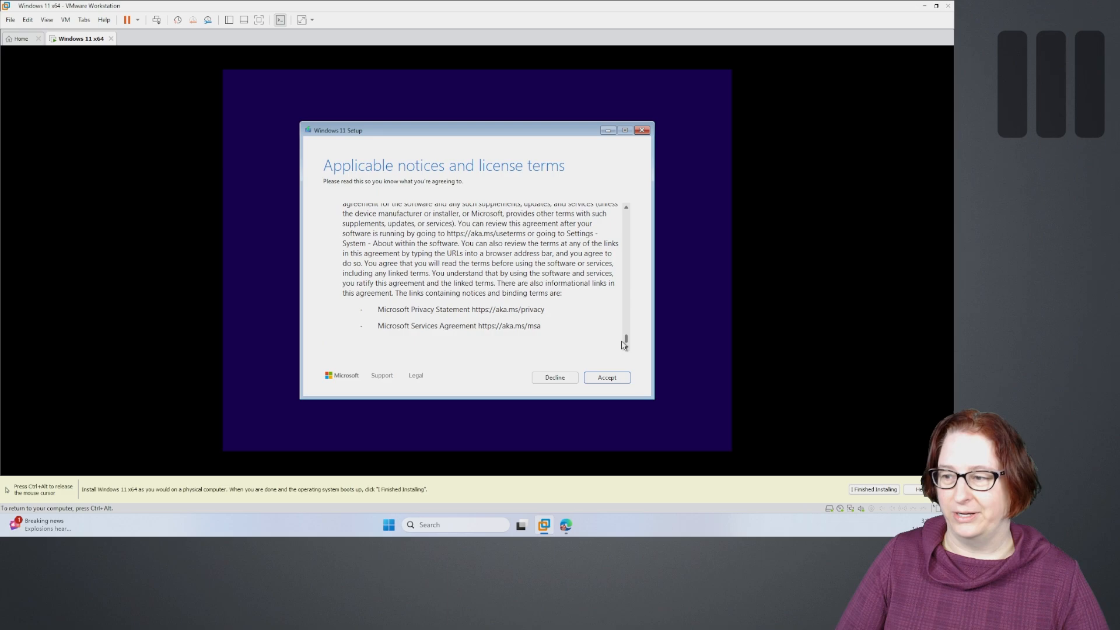
left_click(609, 382)
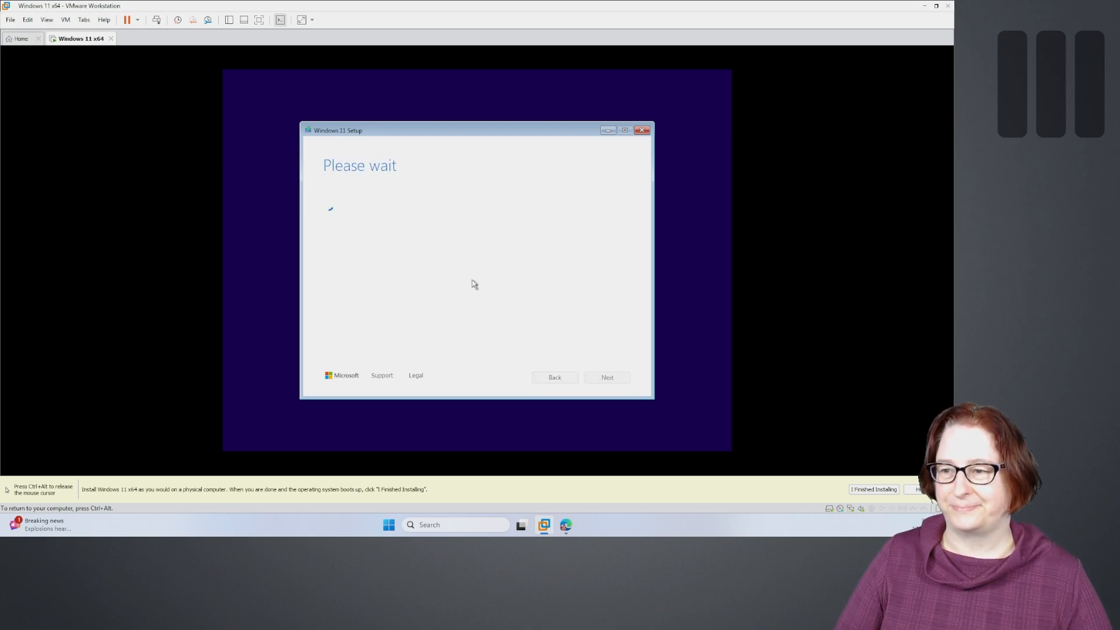
- Select Disk 0's 30.0 GB unallocated space as the install location and proceed to Ready to install
key("ctrl+alt")
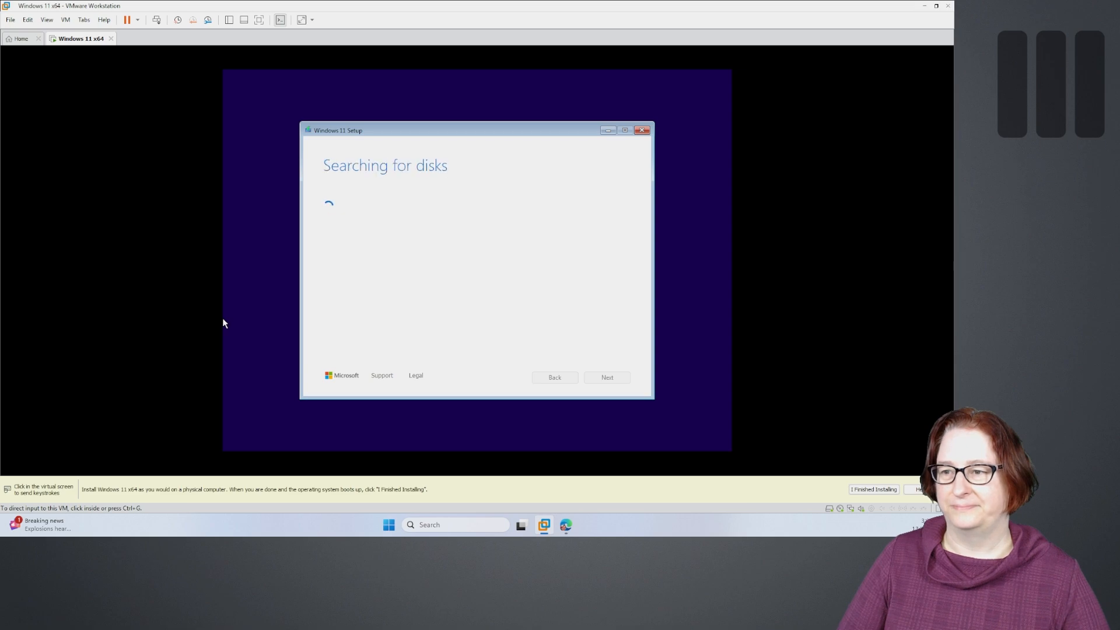
left_click(210, 234)
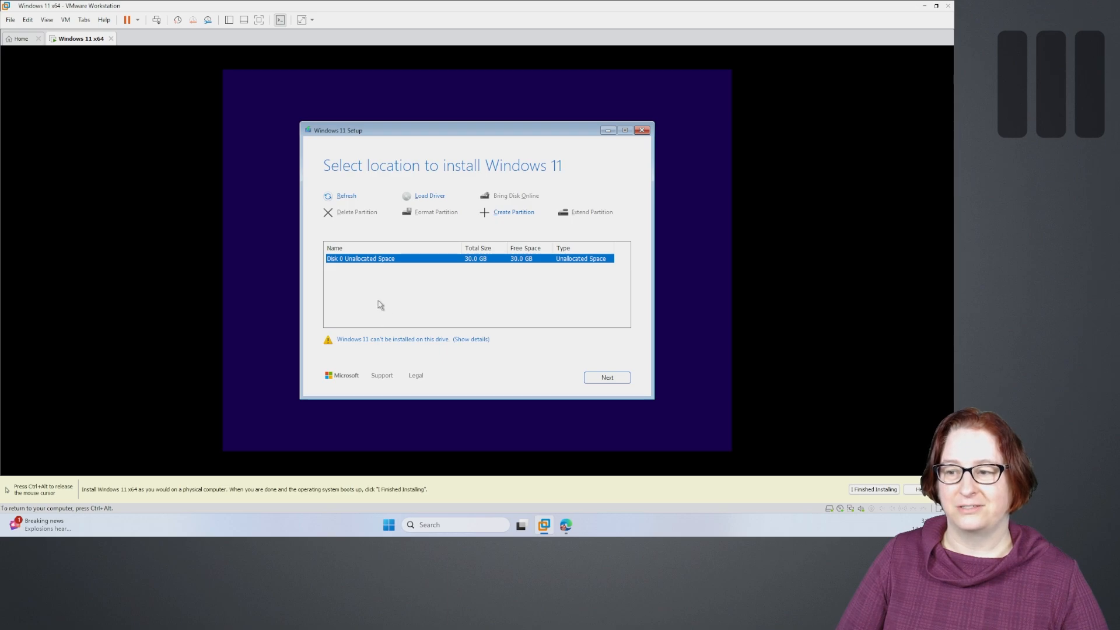
left_click(606, 377)
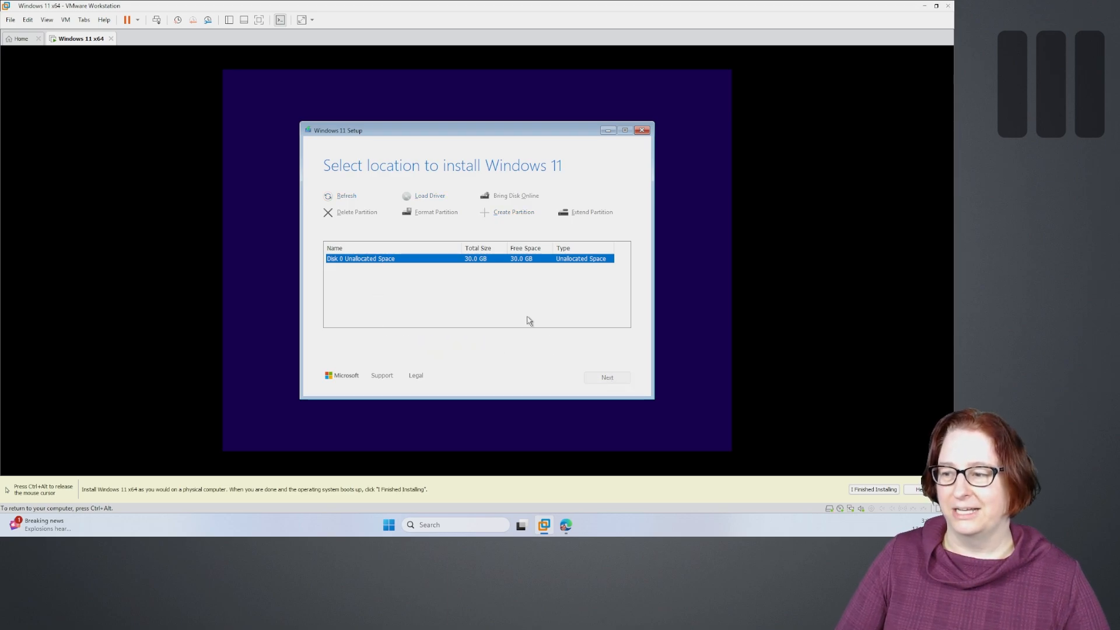
key("ctrl+alt")
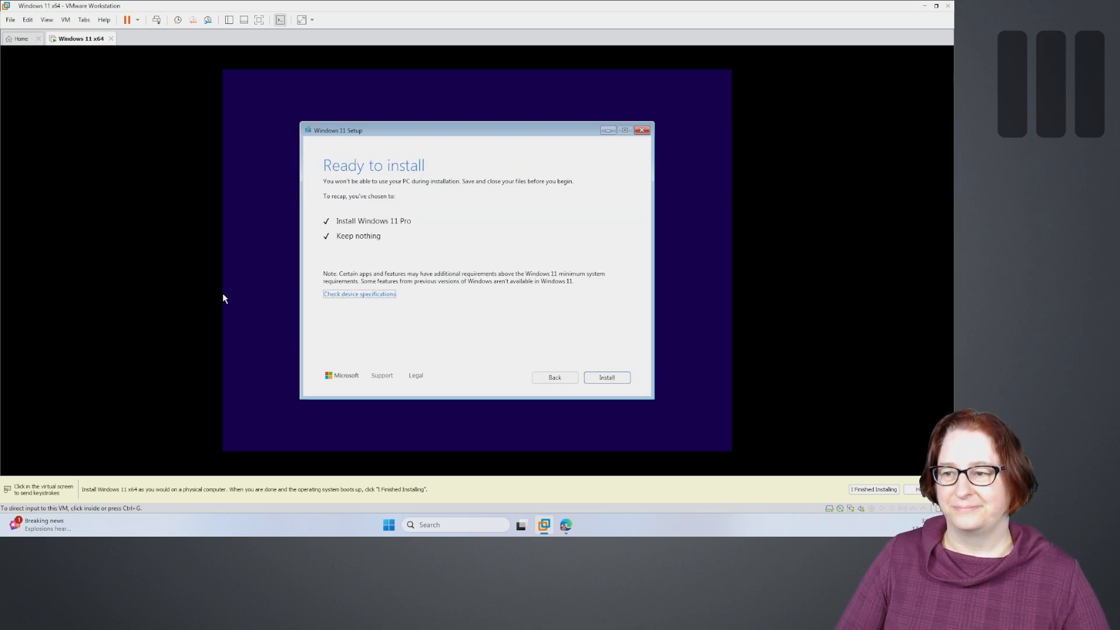
left_click(223, 158)
- Start the Windows 11 installation, wait for it to complete, and confirm Australia as the region
left_click(612, 379)
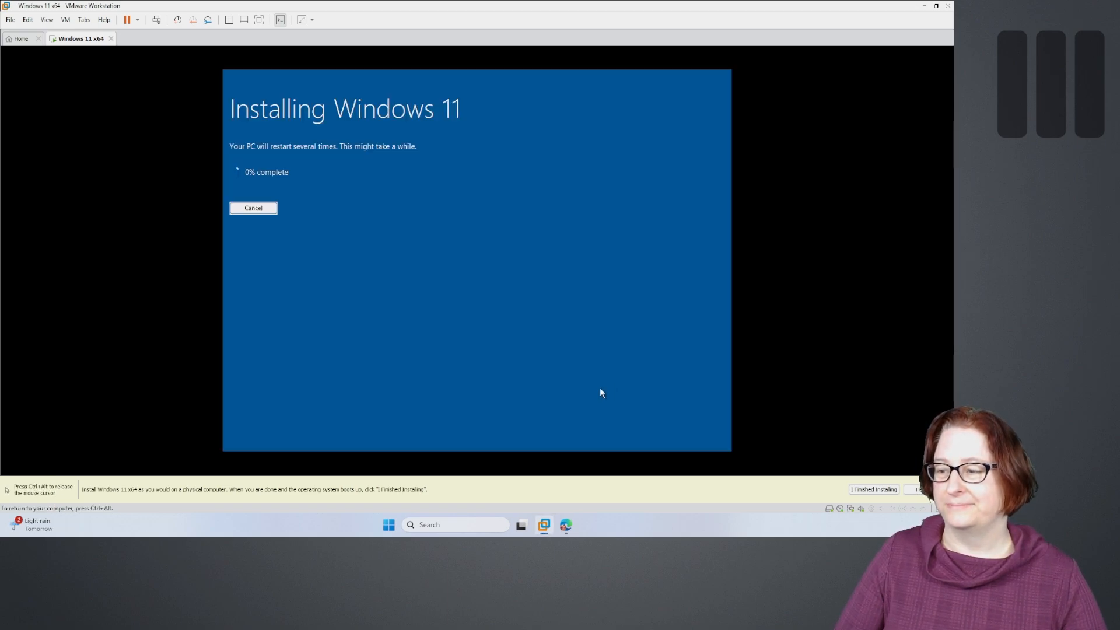
key("ctrl+alt")
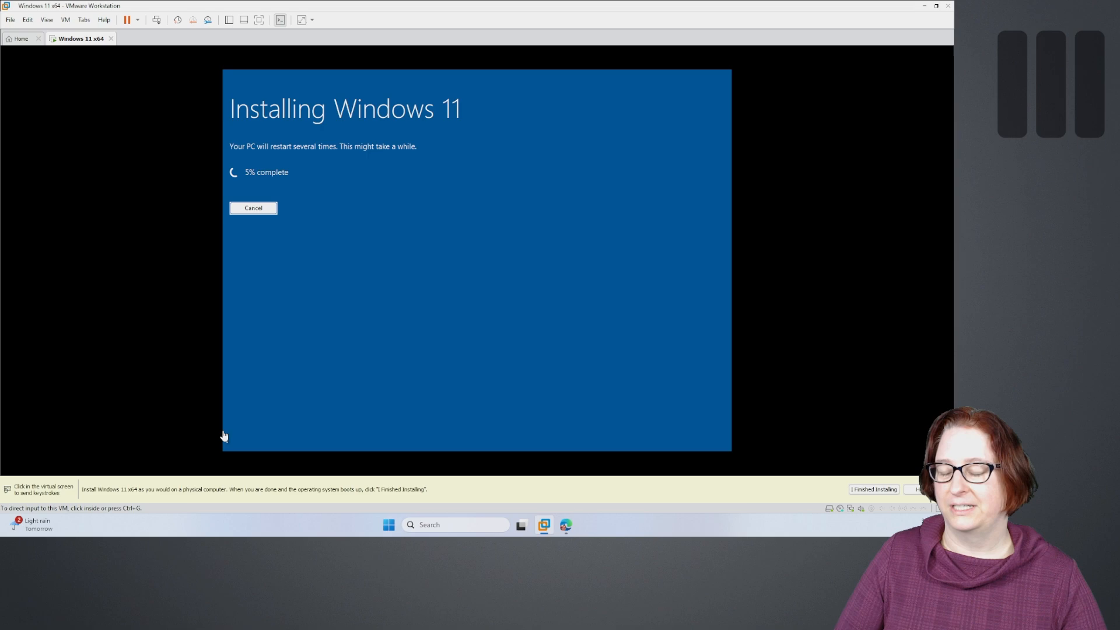
left_click(224, 436)
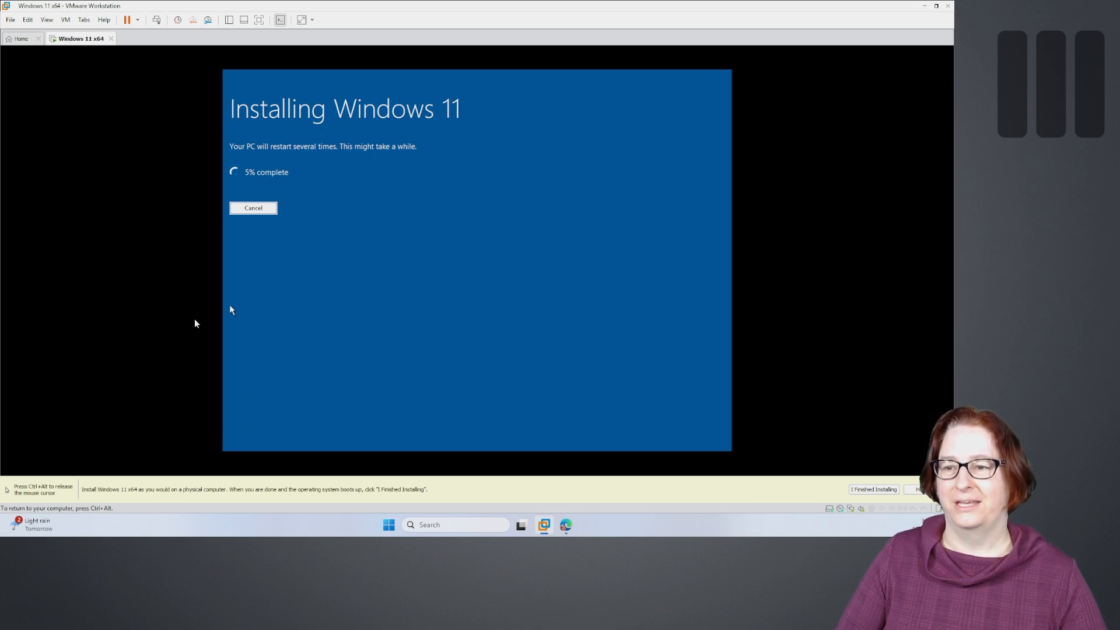
key("ctrl+alt")
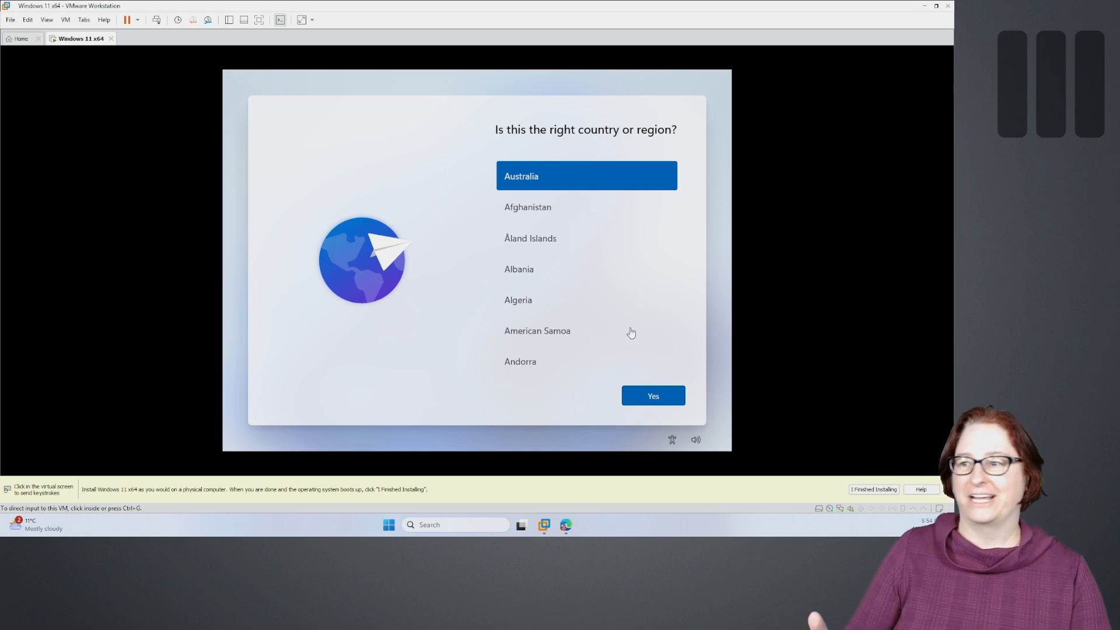
left_click(653, 399)
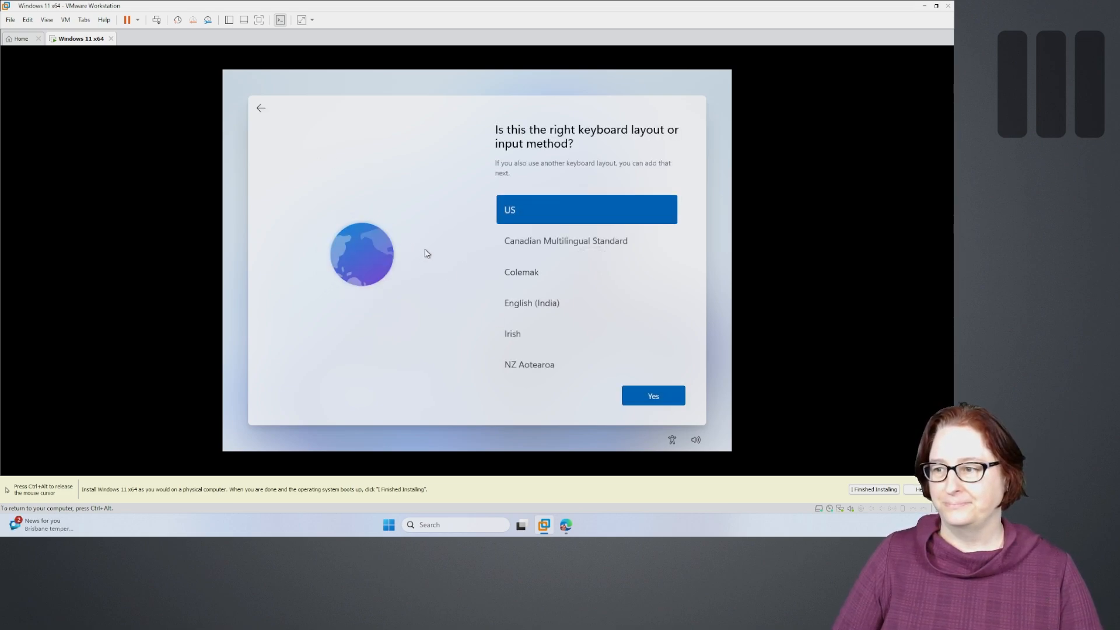
- Keep the US keyboard layout and skip adding a second layout
left_click(652, 395)
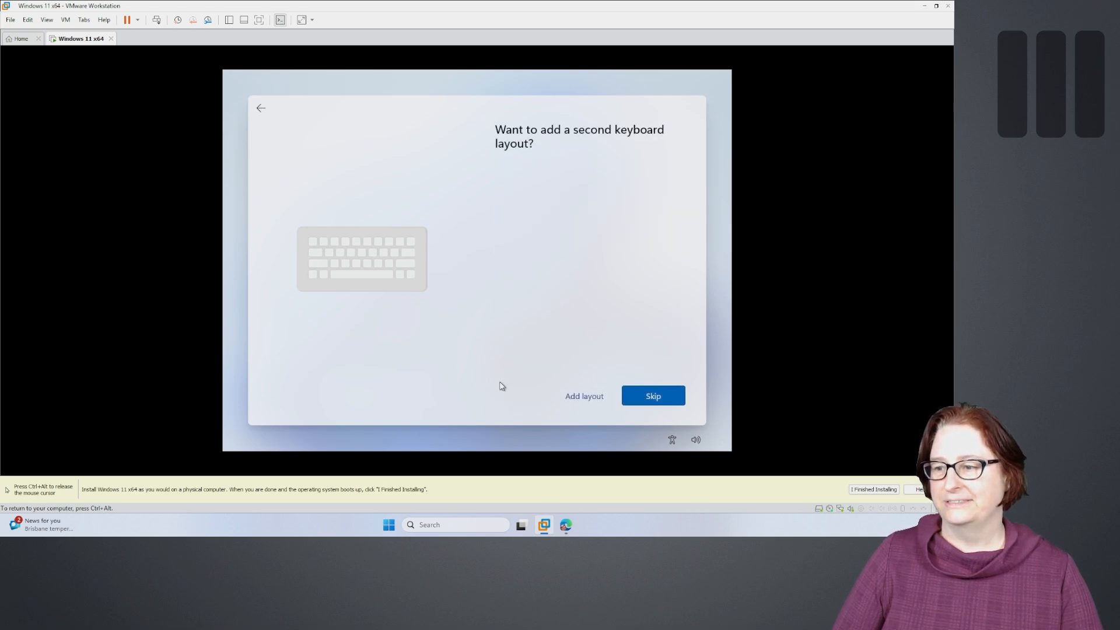
left_click(652, 396)
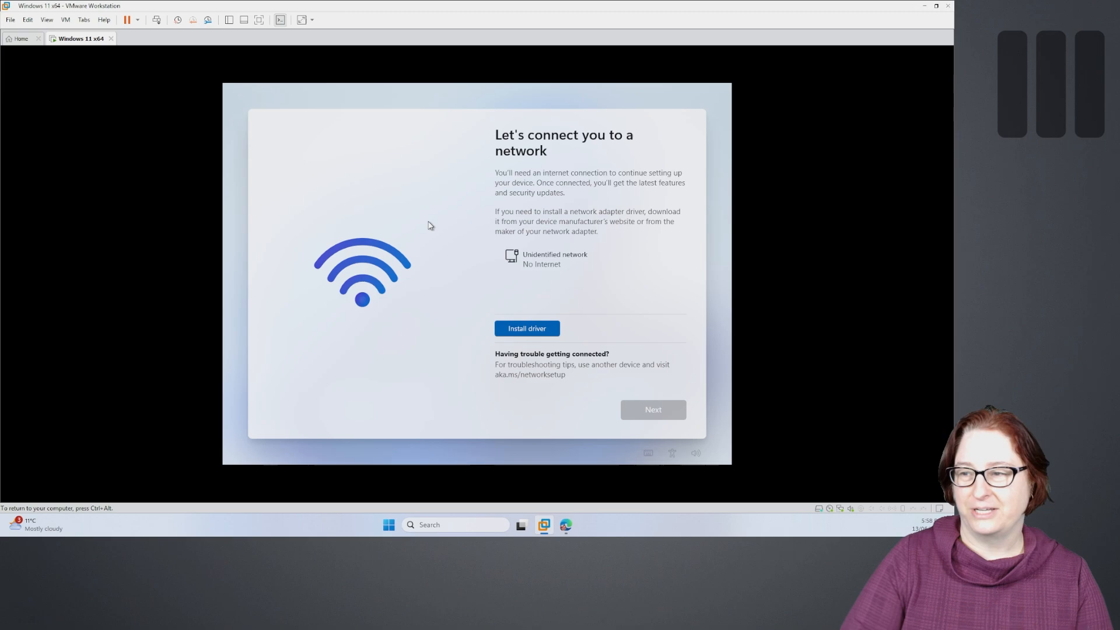
- Run oobe\bypassnro from a Shift+F10 command prompt to bypass the network requirement
key("shift+F10")
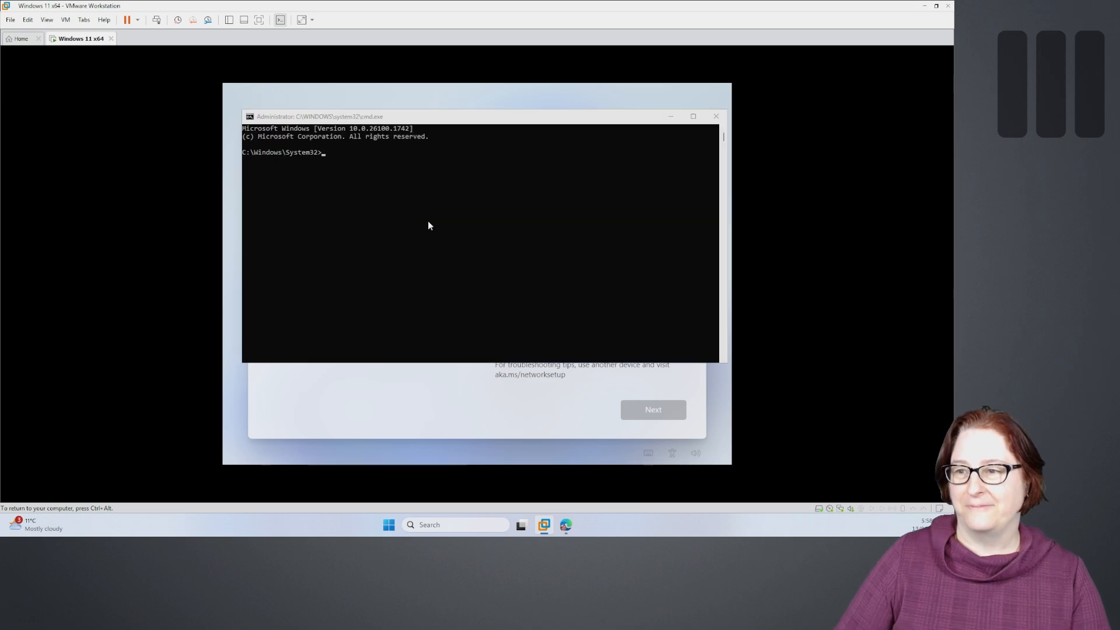
left_click(335, 154)
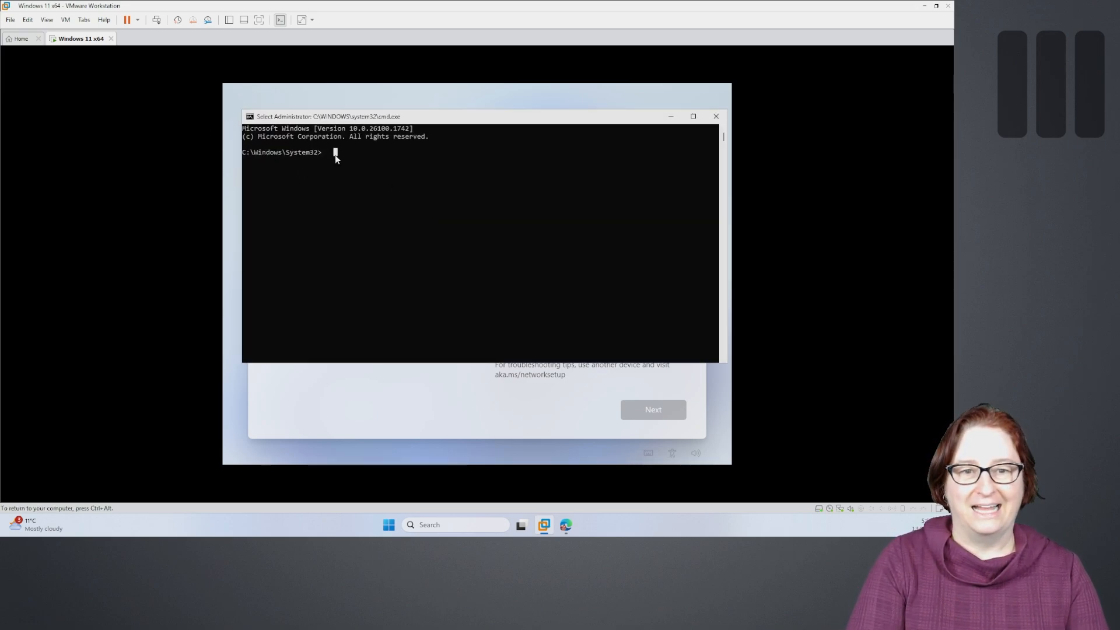
type("oobe\\")
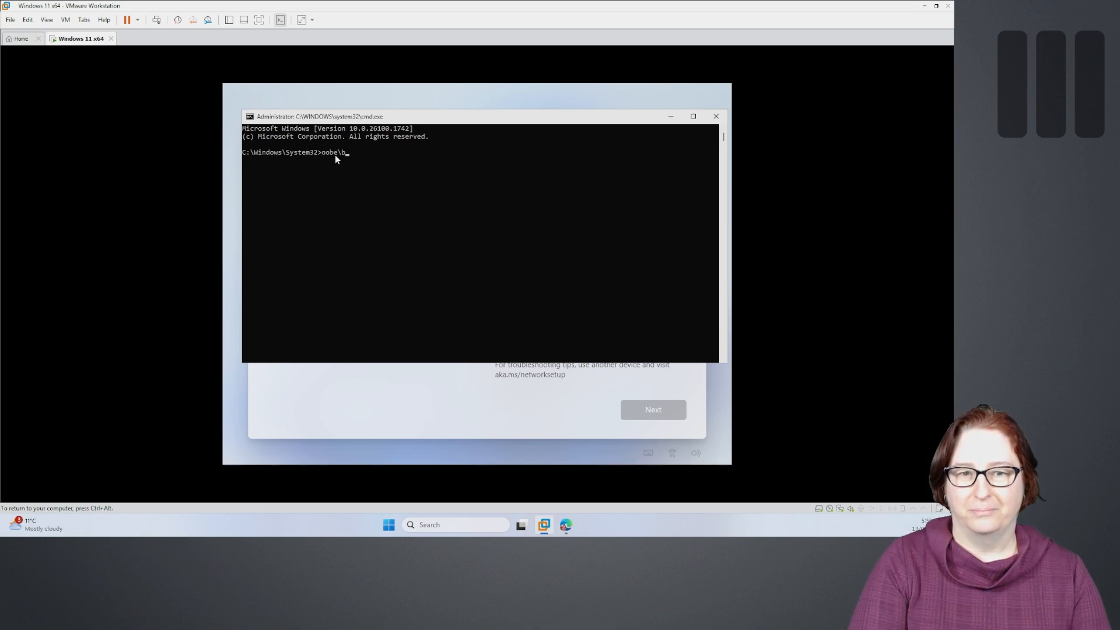
type("bypassnro")
key("Return")
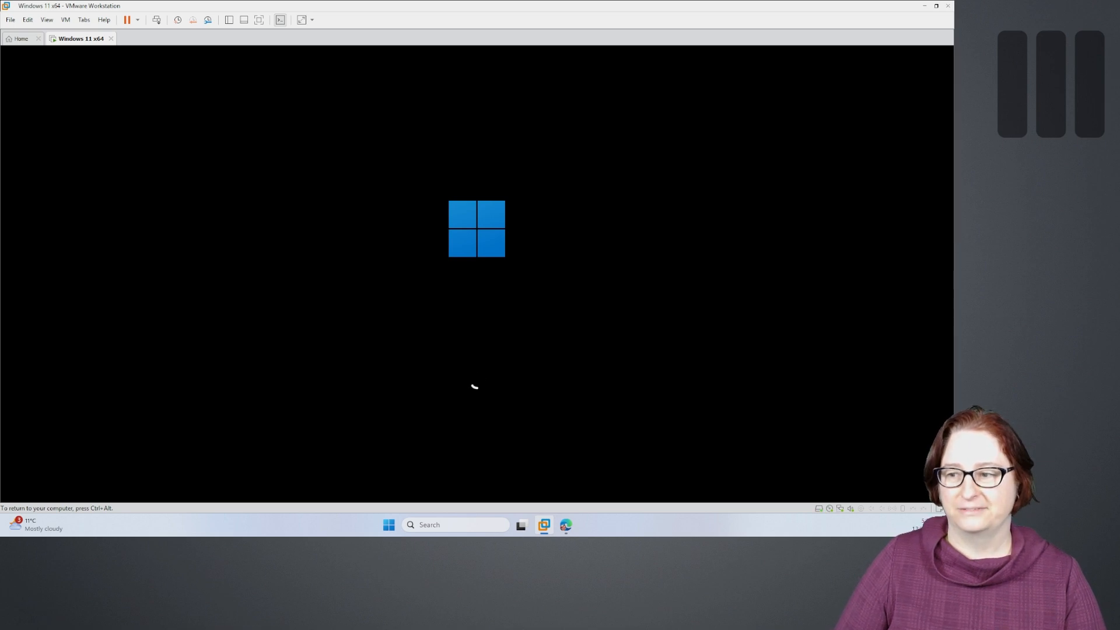
- Reconfirm Australia and the keyboard layout, skip a second layout, and choose 'I don't have internet'
key("ctrl+alt")
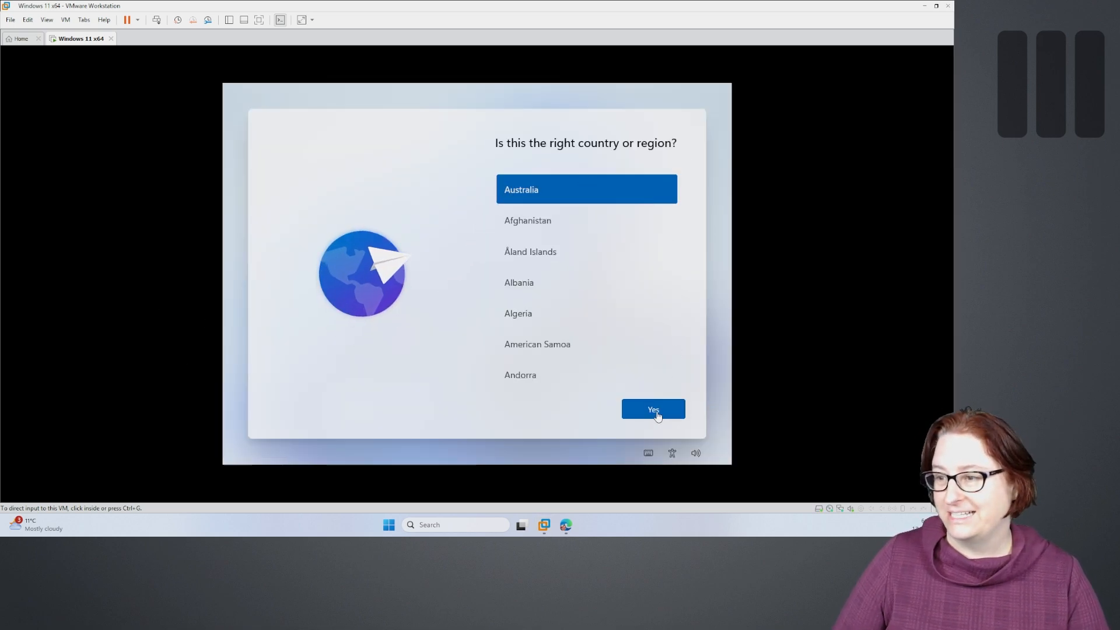
left_click(647, 412)
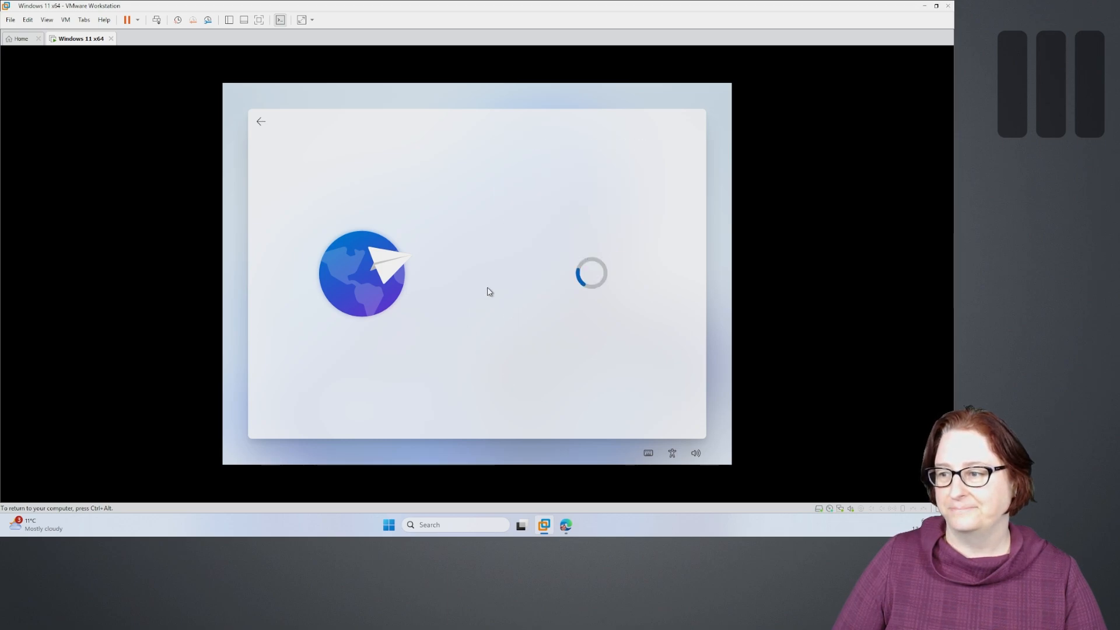
left_click(640, 418)
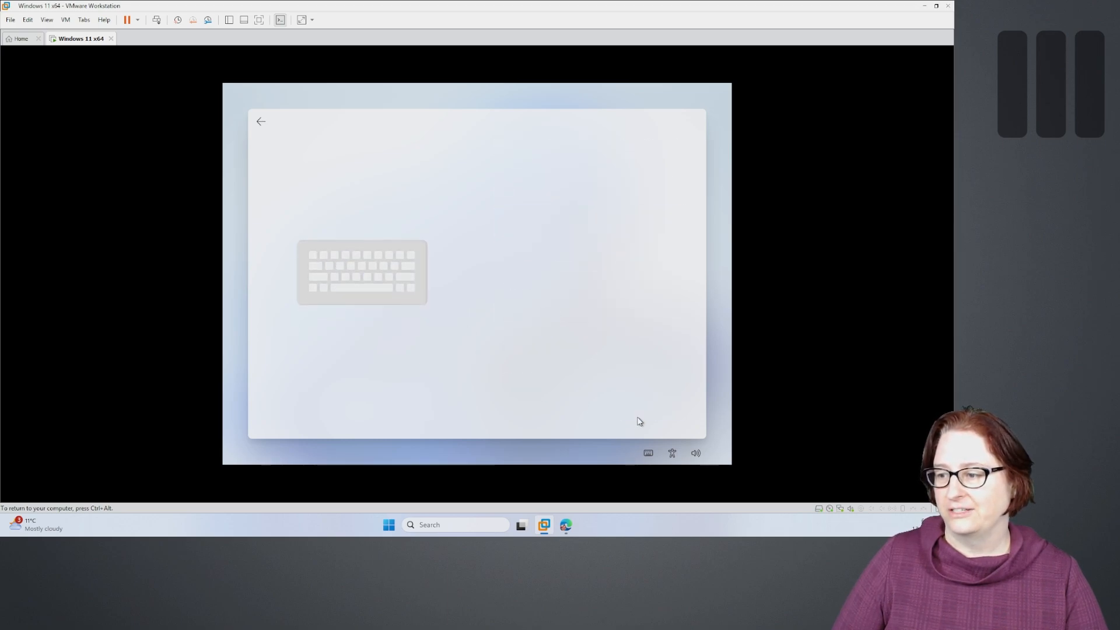
left_click(666, 409)
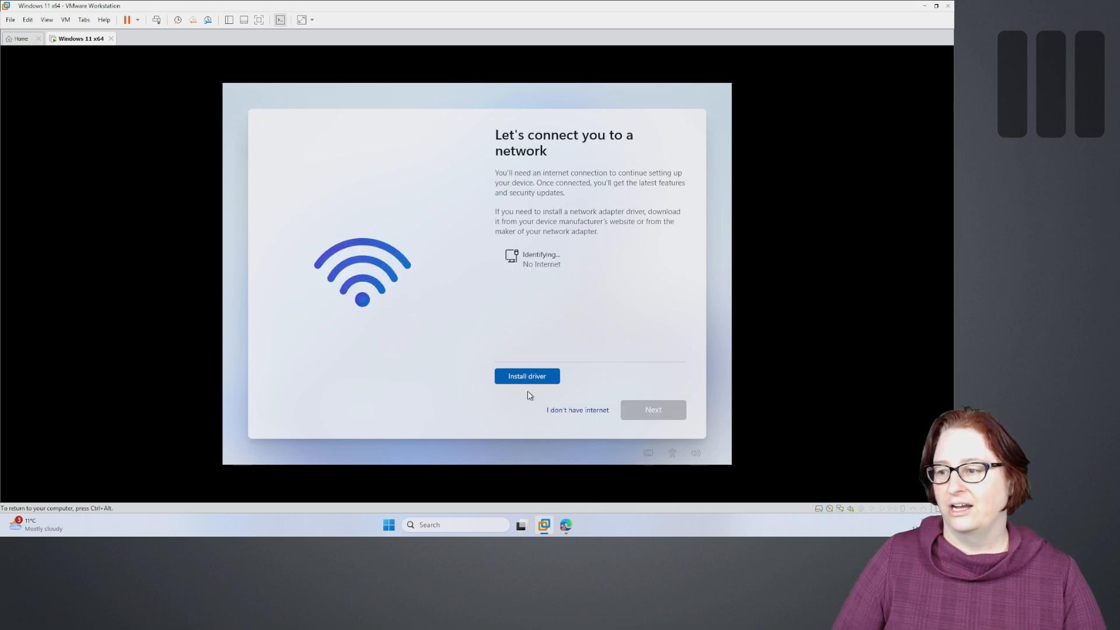
left_click(577, 413)
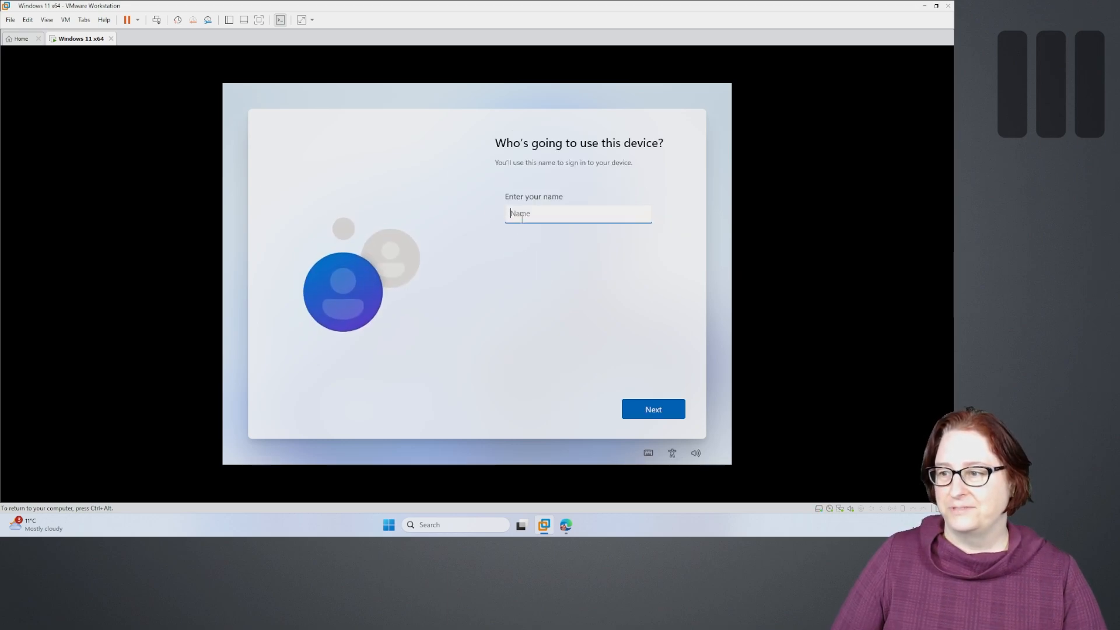
- Name the local account 'User', then enter and confirm its password
type("U")
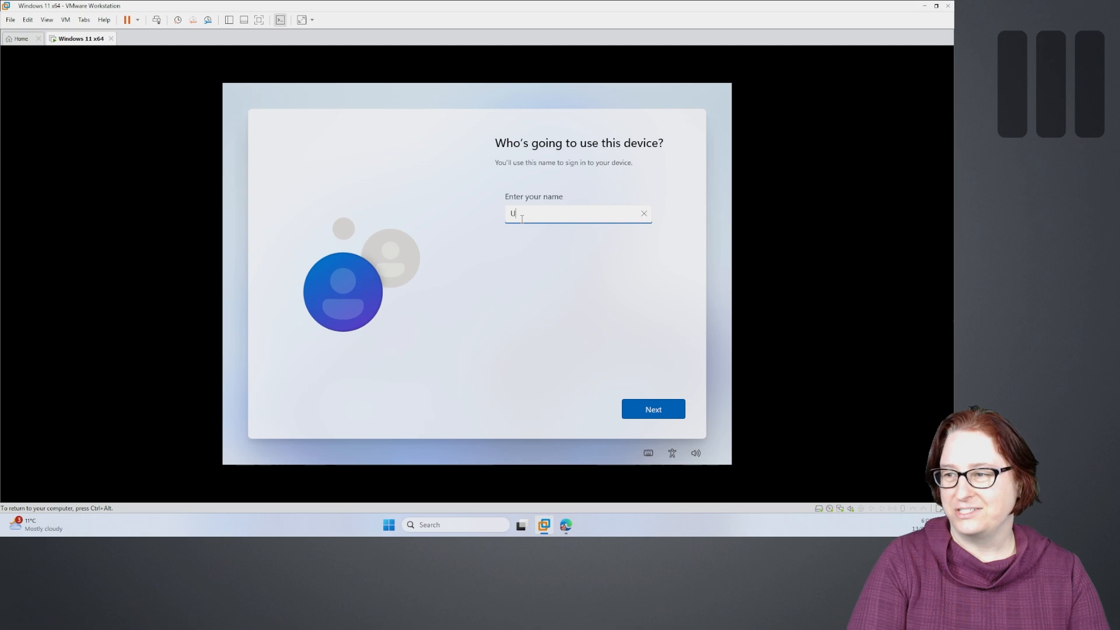
type("ser")
key("Return")
type("•••••")
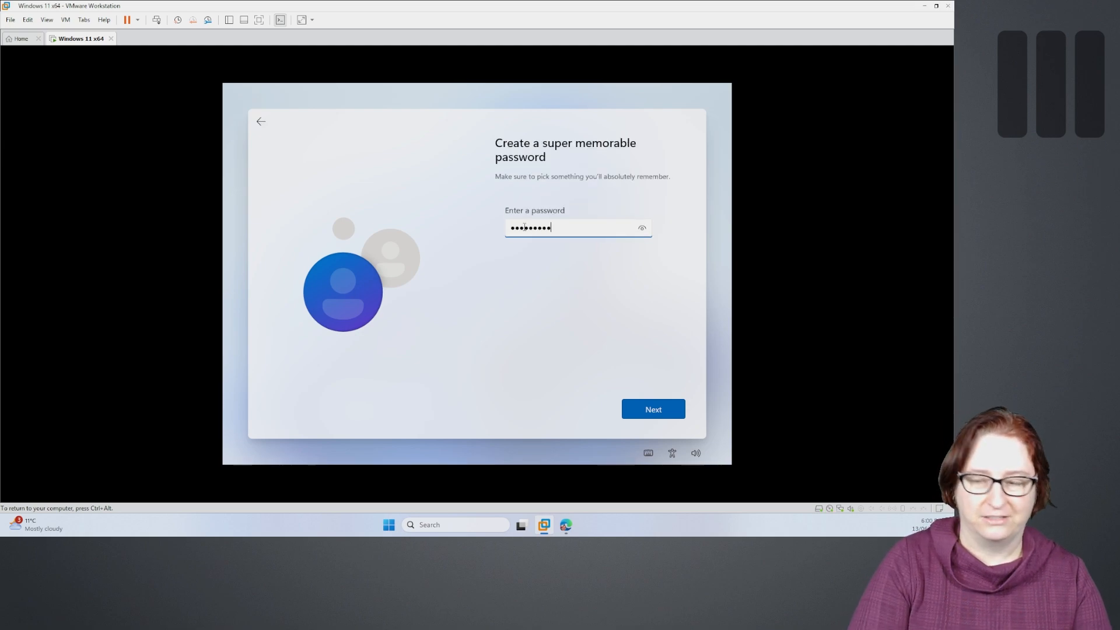
key("Return")
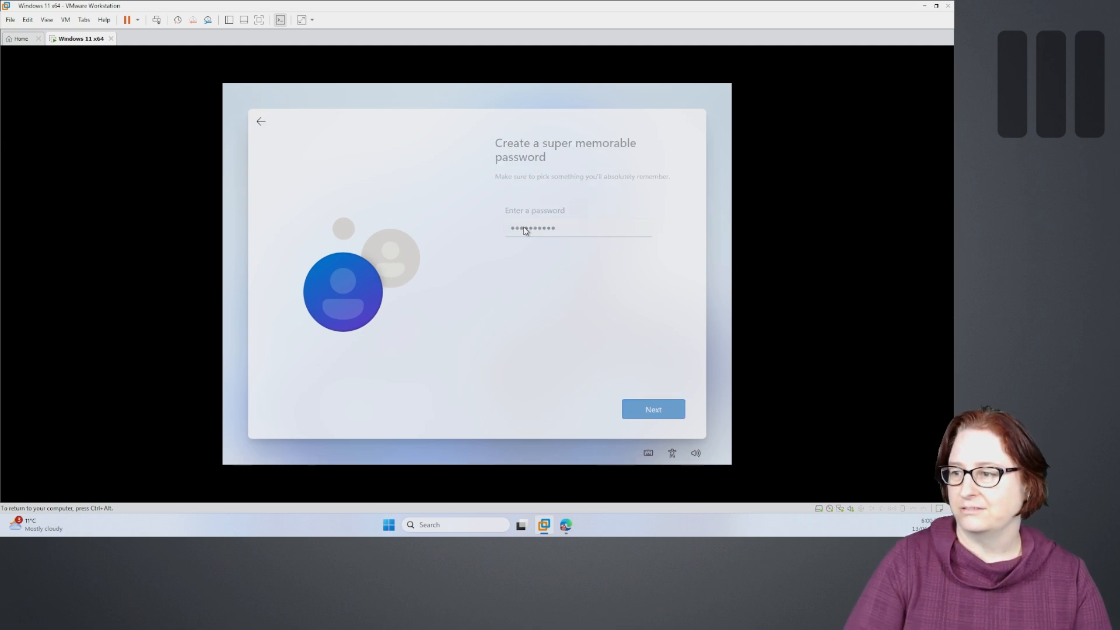
type("•••••")
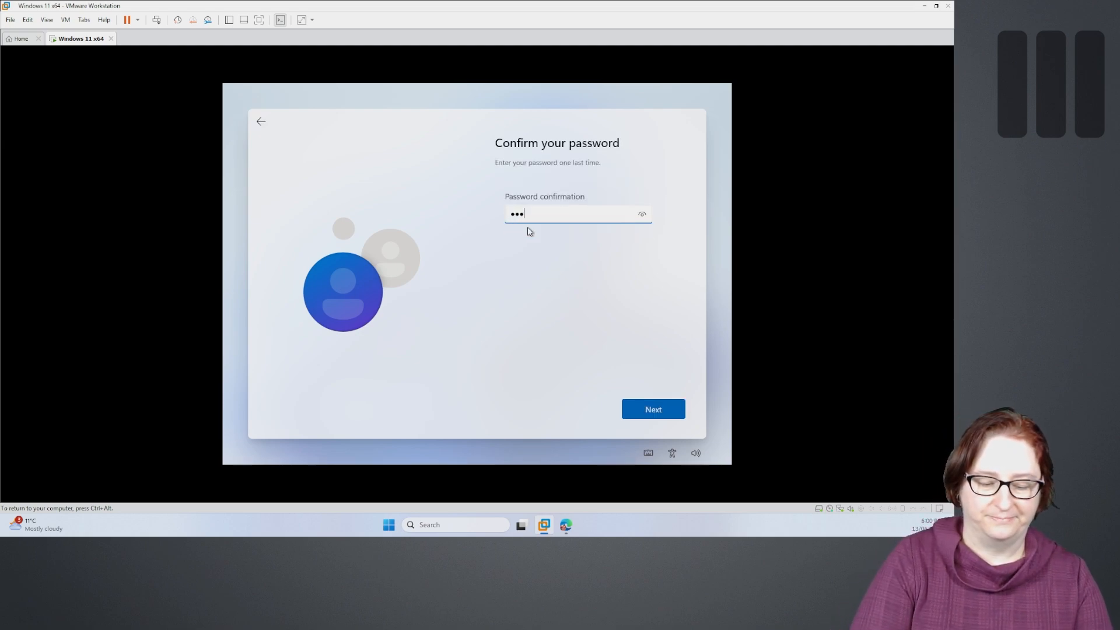
type("•••")
key("Return")
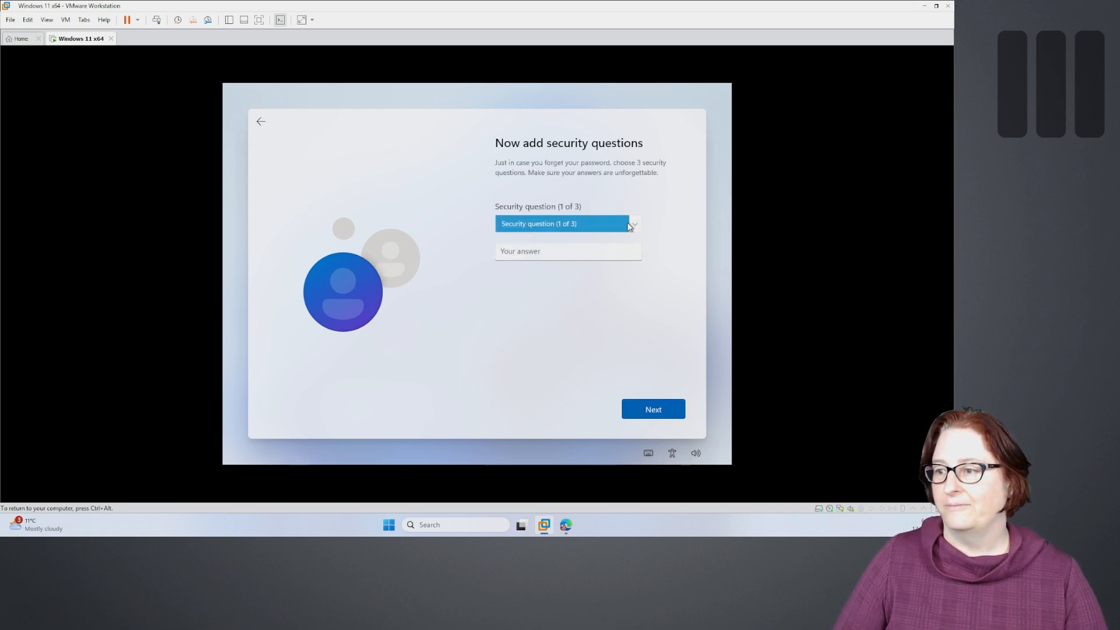
- Answer the first two security questions: first pet's name and city of birth
left_click(627, 223)
left_click(595, 236)
left_click(556, 251)
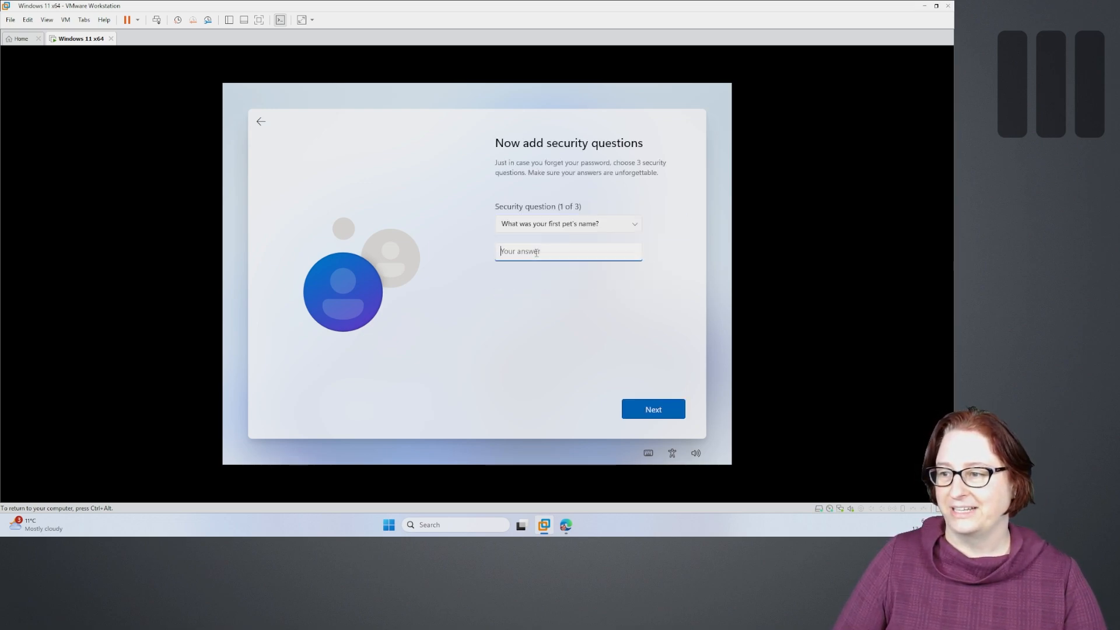
type("Test")
left_click(657, 407)
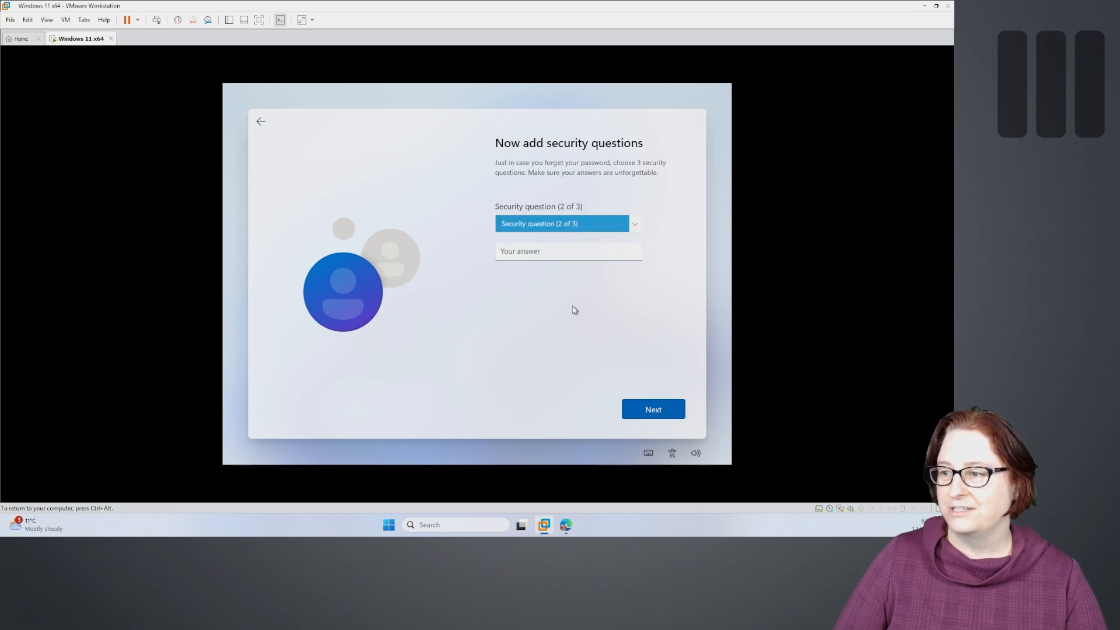
left_click(547, 228)
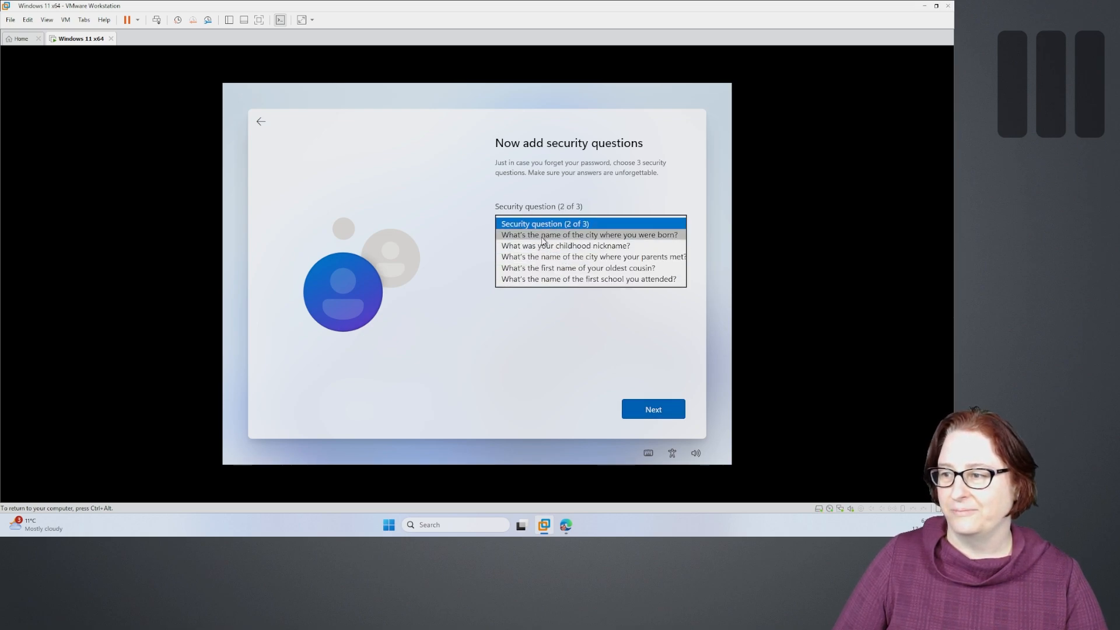
left_click(544, 235)
left_click(531, 251)
type("Test")
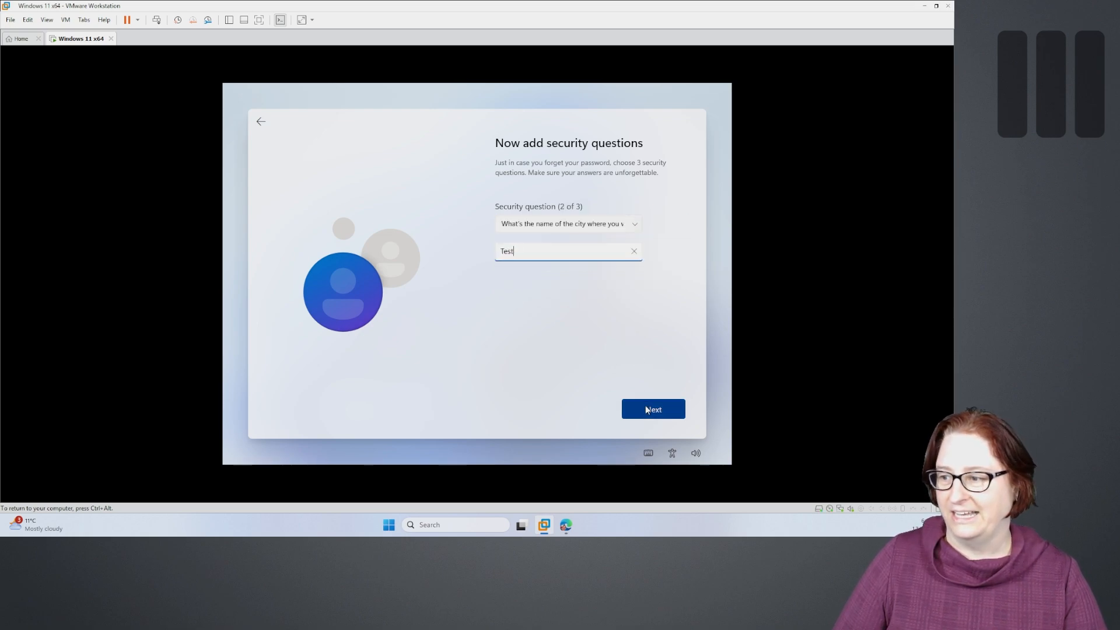
left_click(639, 407)
- Answer the third security question, childhood nickname, and submit the security questions
left_click(542, 223)
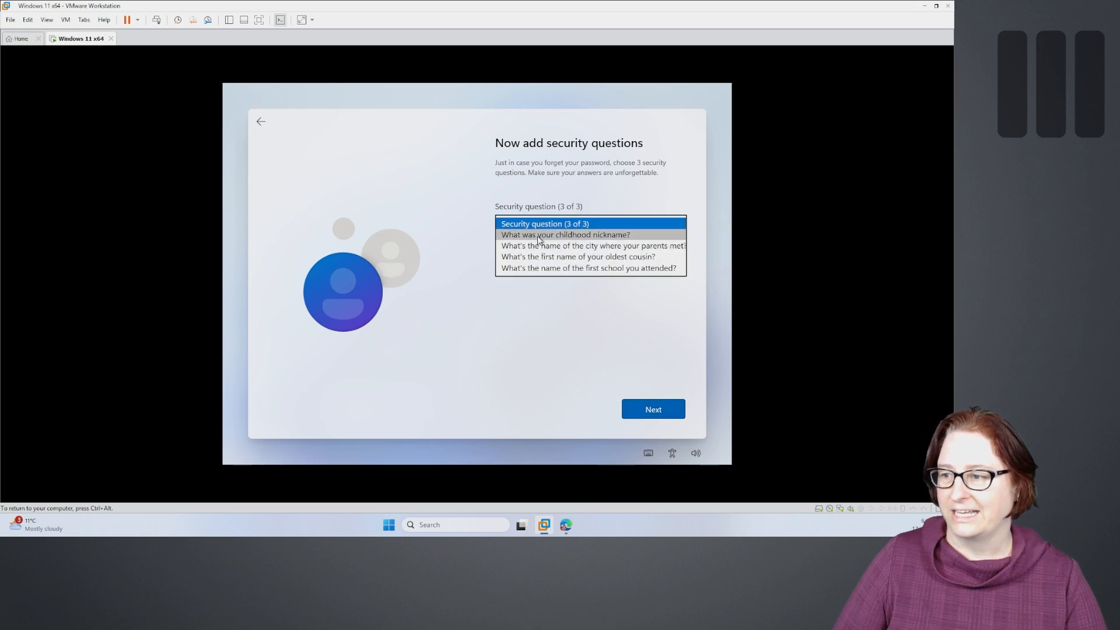
left_click(536, 234)
left_click(536, 250)
type("Test")
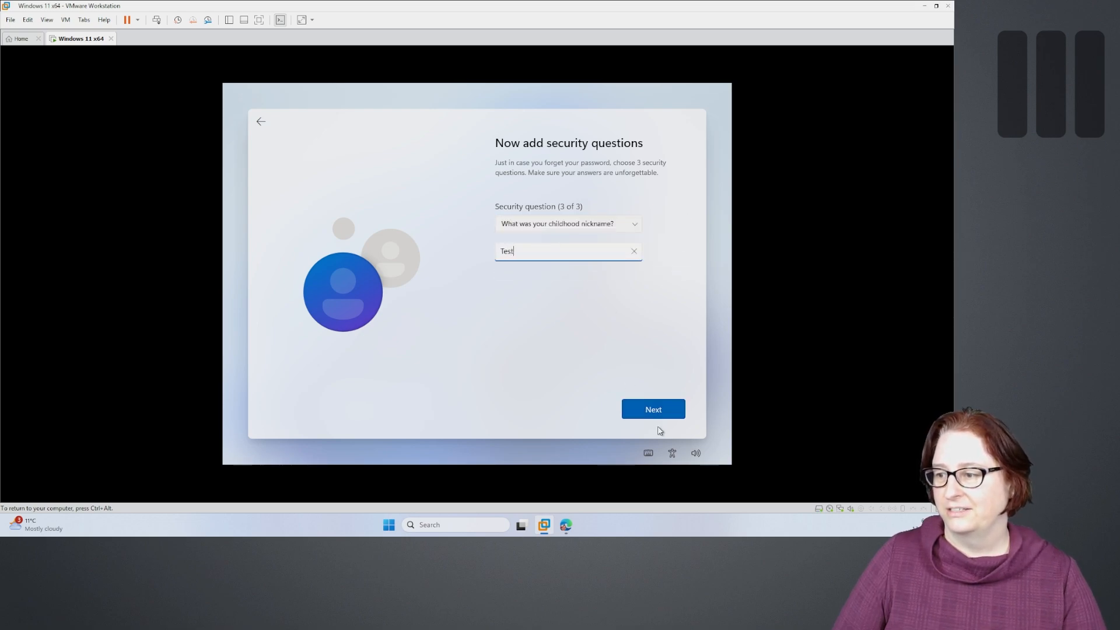
left_click(658, 411)
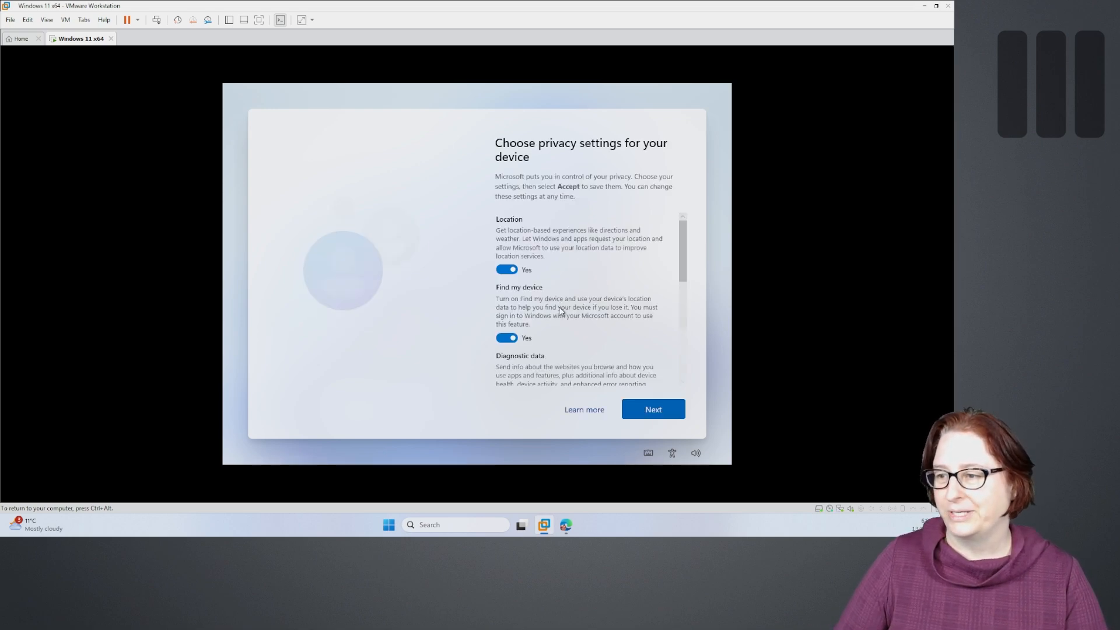
- Turn off Location, Find my device, Inking & typing, Tailored experiences and Advertising ID, limit diagnostics to required only, and accept
left_click(506, 265)
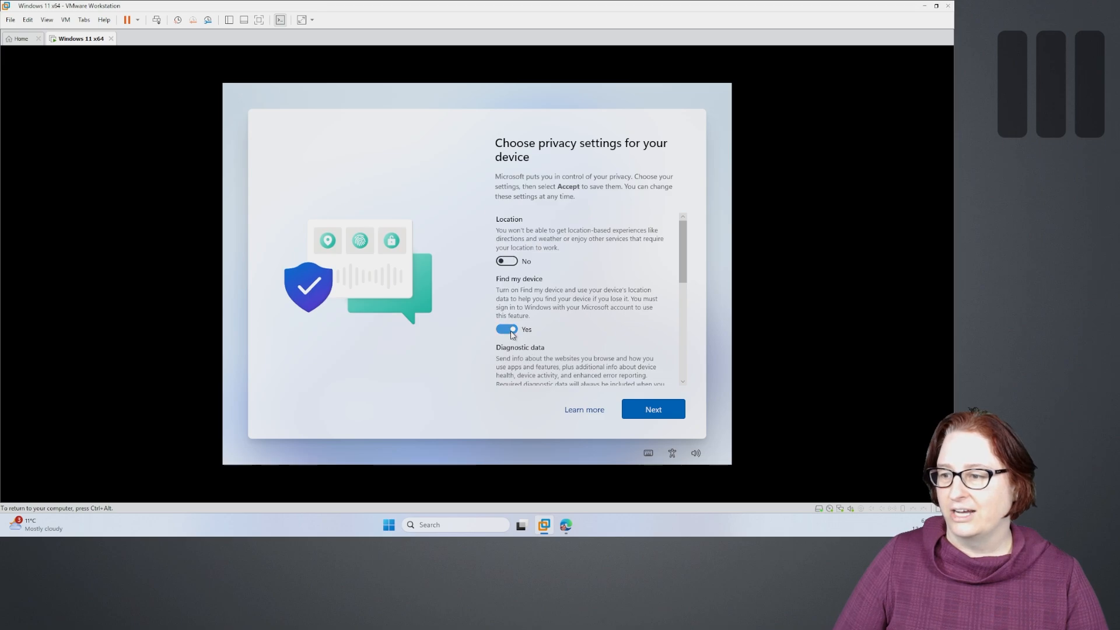
left_click(508, 326)
scroll(512, 327, "down", 3)
left_click(507, 234)
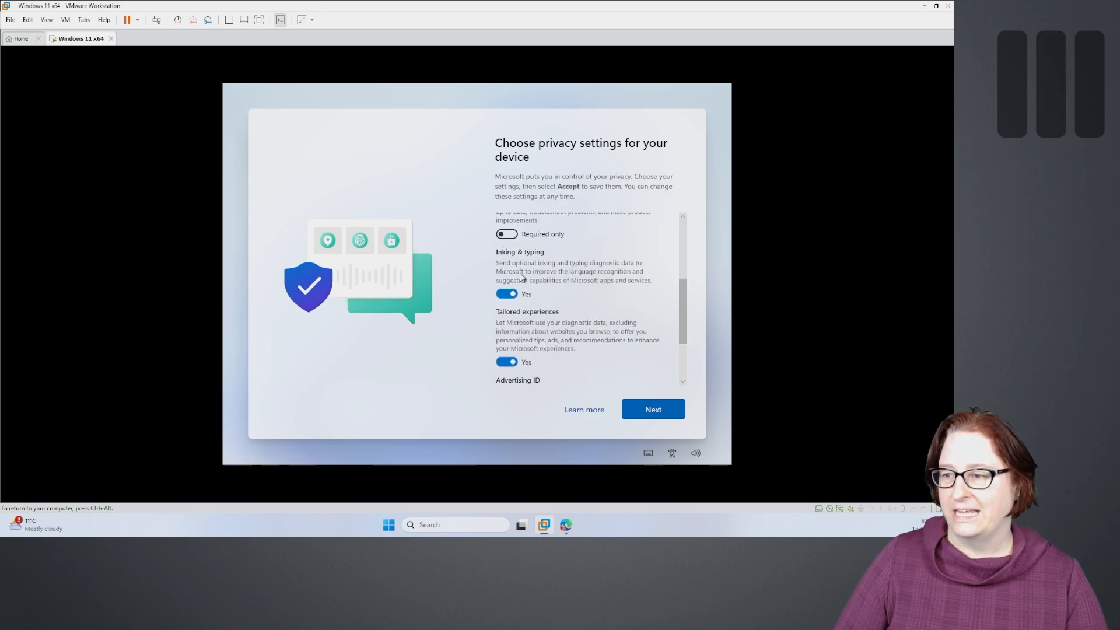
left_click(509, 294)
left_click(507, 361)
scroll(509, 359, "down", 2)
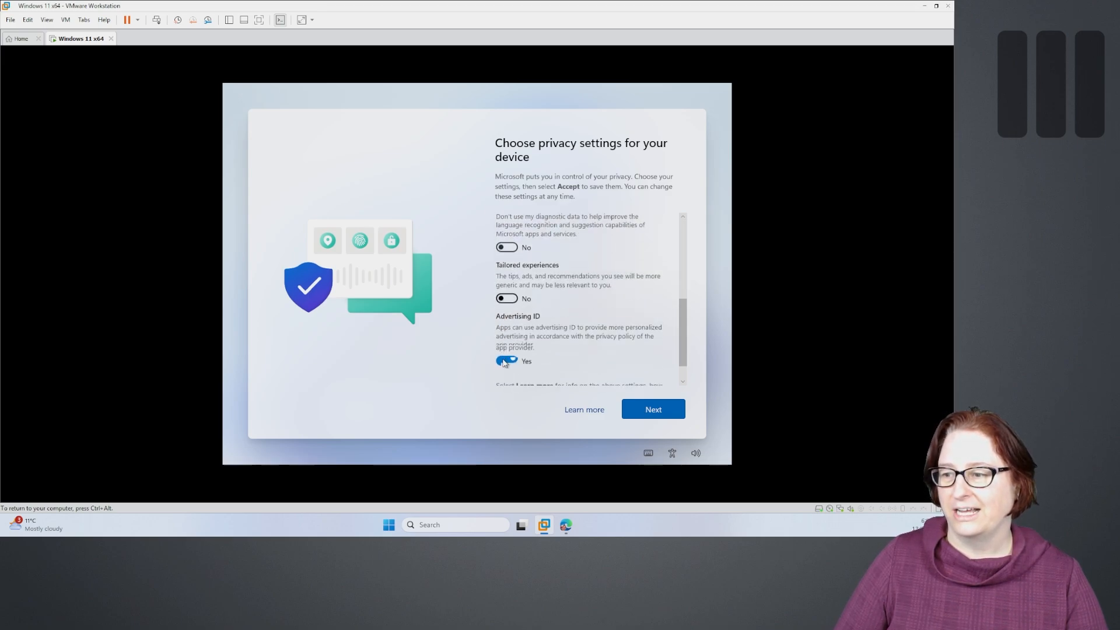
left_click(507, 331)
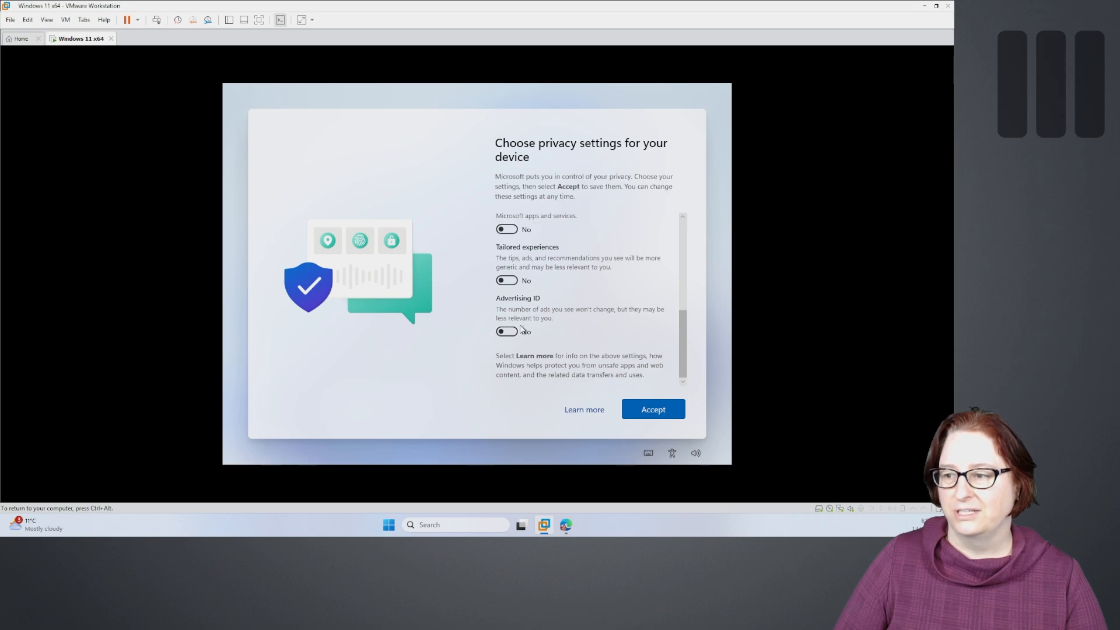
scroll(586, 296, "up", 5)
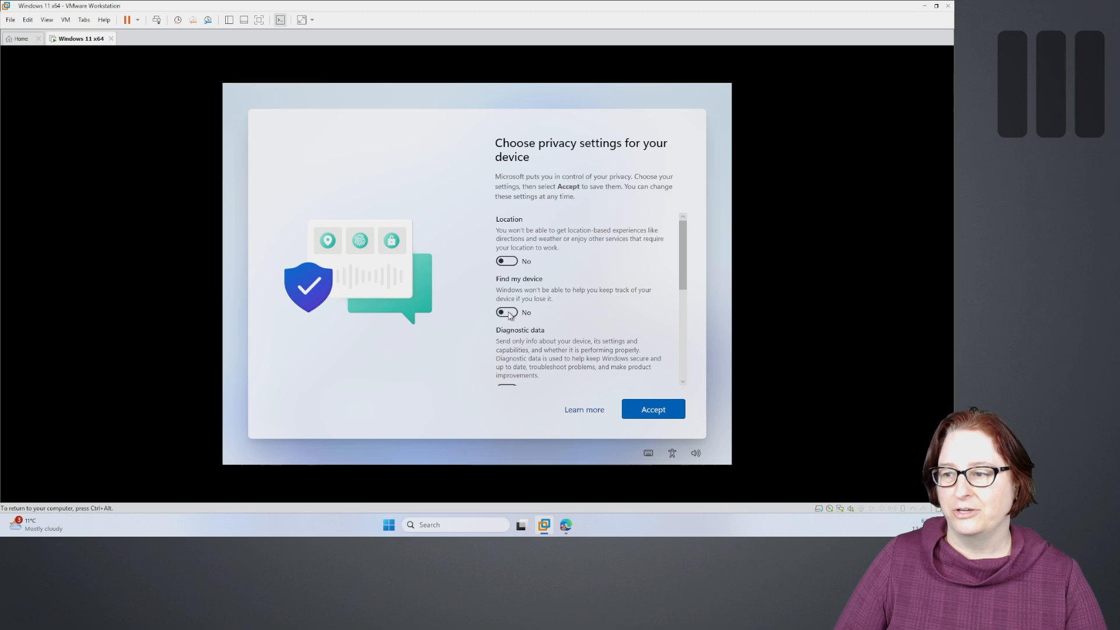
left_click(639, 410)
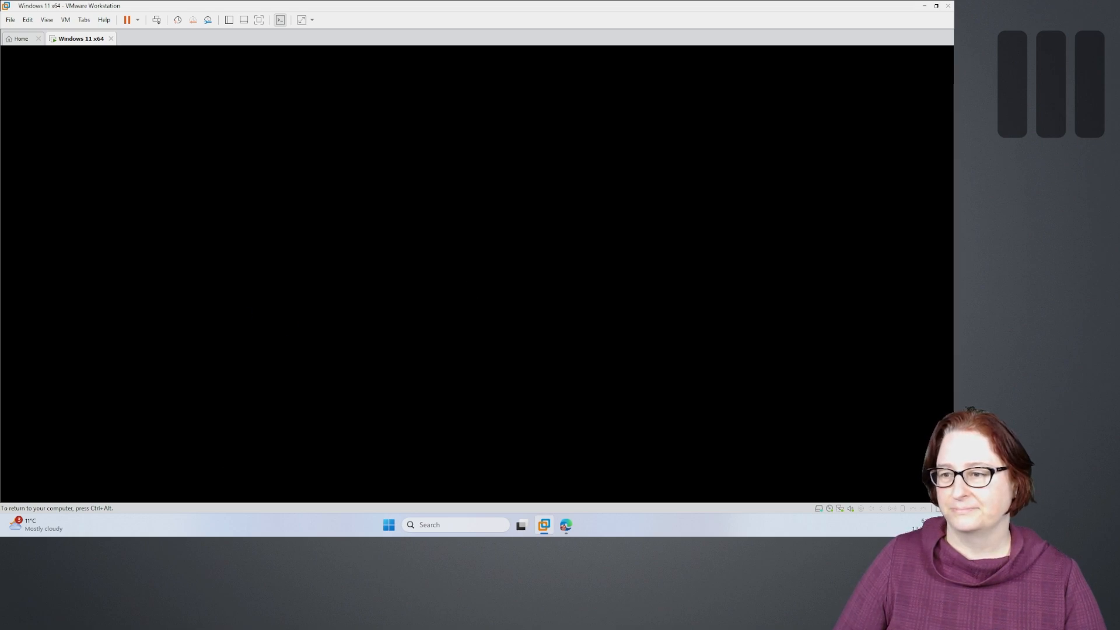
- Release input with Ctrl+Alt, then recapture the VM once the Windows desktop appears
key("ctrl+alt")
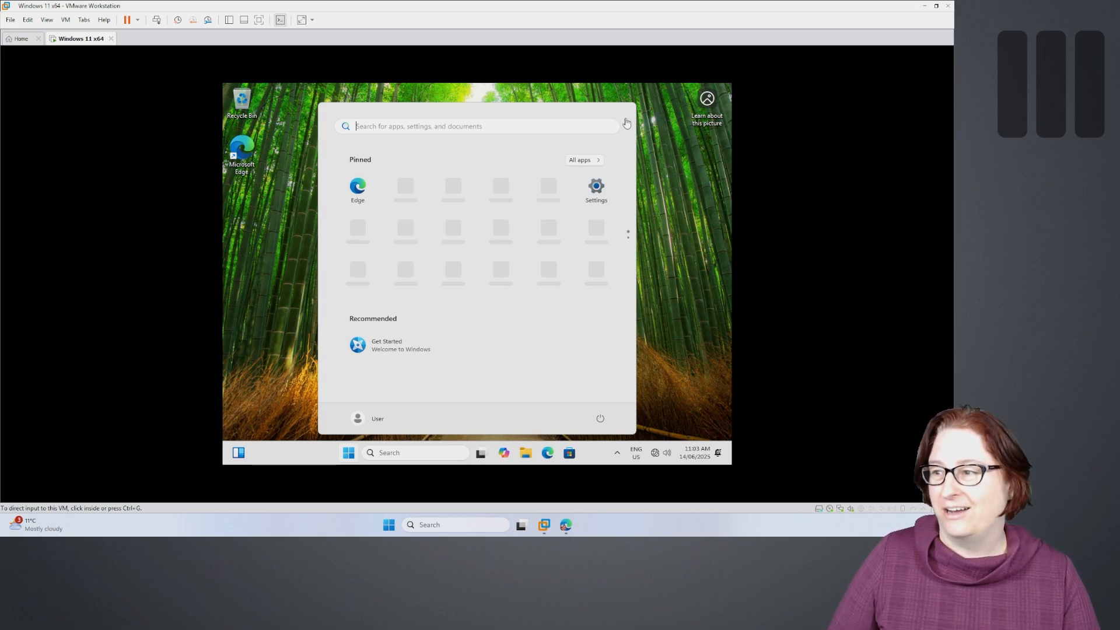
left_click(664, 270)
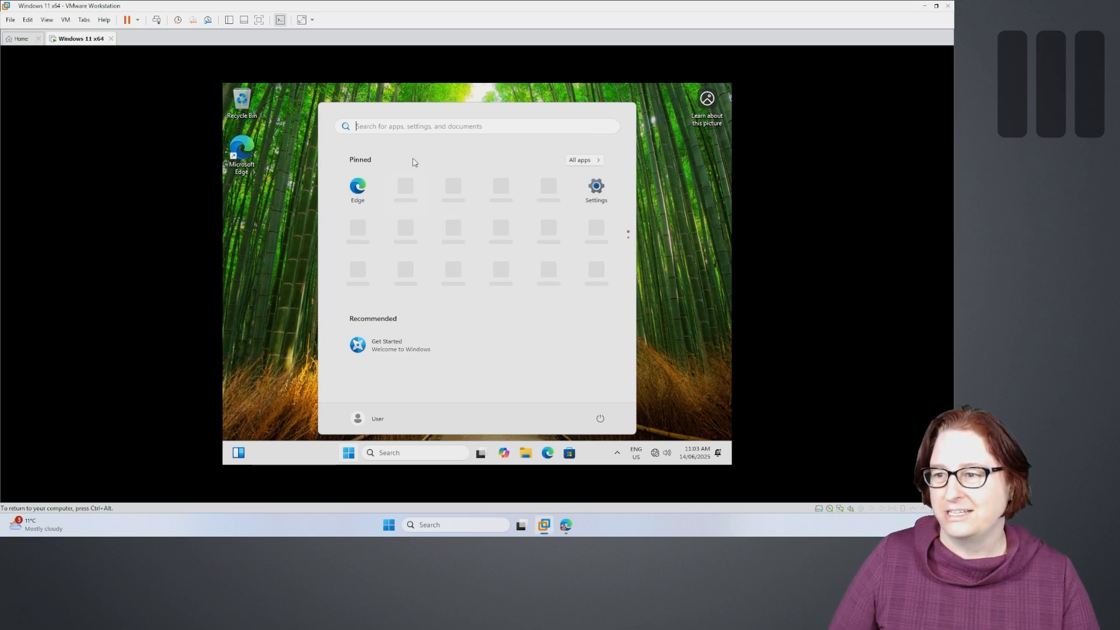